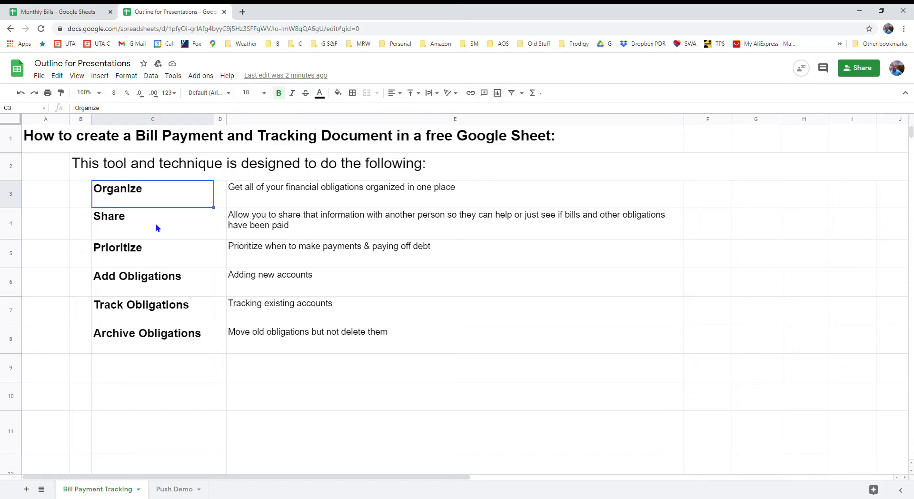
# Step: Go over the outline's goals: Prioritize, Add Obligations and Archive Obligations
pyautogui.click(152, 257)
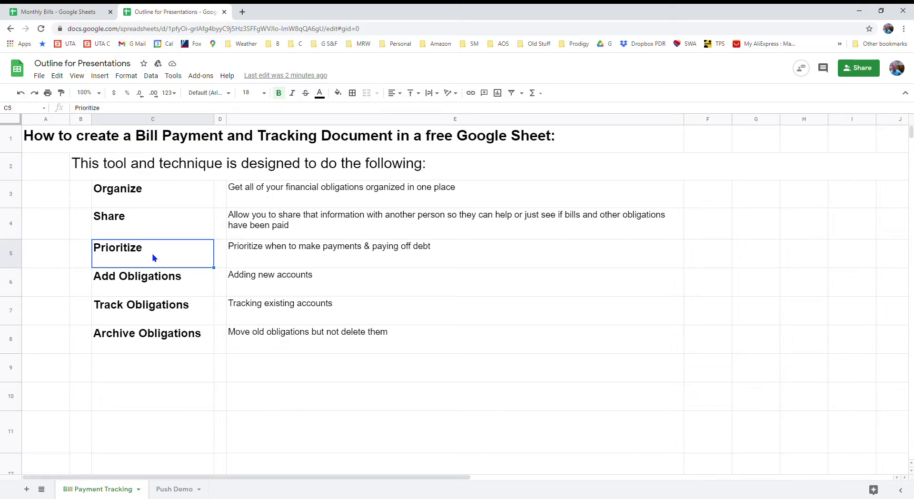
pyautogui.click(165, 286)
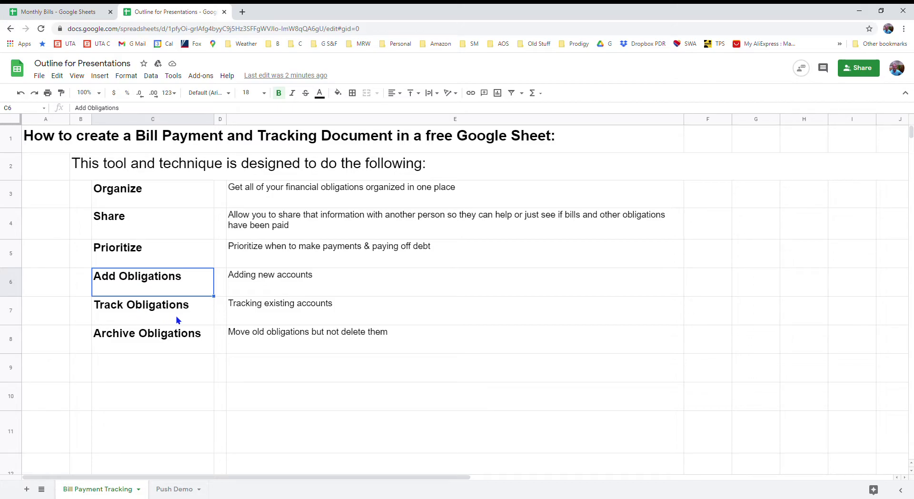
pyautogui.click(143, 348)
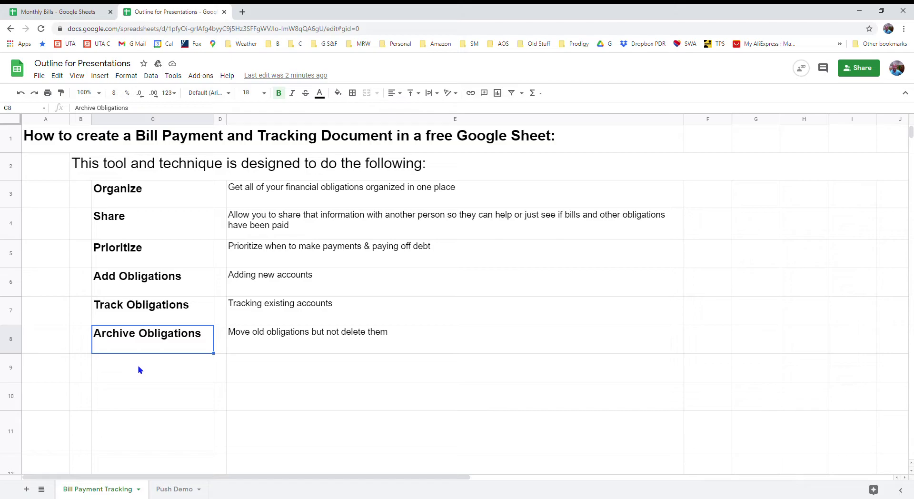
# Step: Scroll through the benefits such as 'Bring order to your process', then switch to Monthly Bills
pyautogui.scroll(-7, 140, 392)
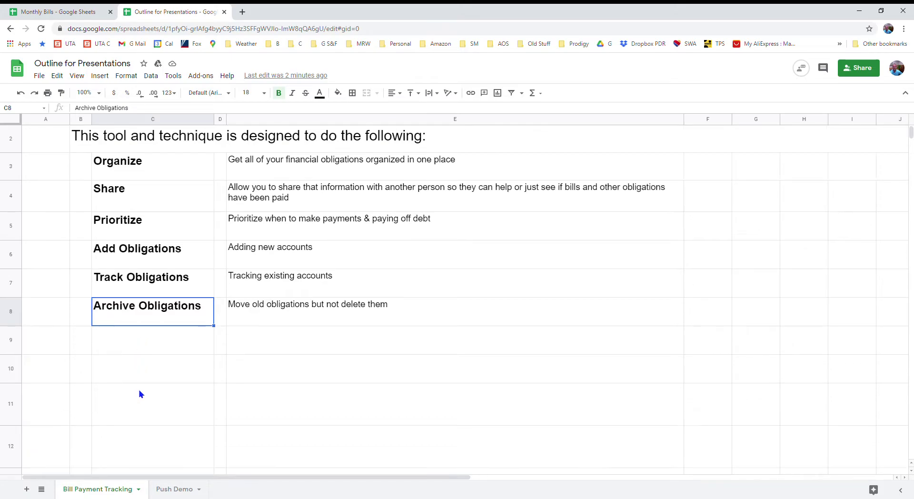
pyautogui.scroll(-1, 130, 396)
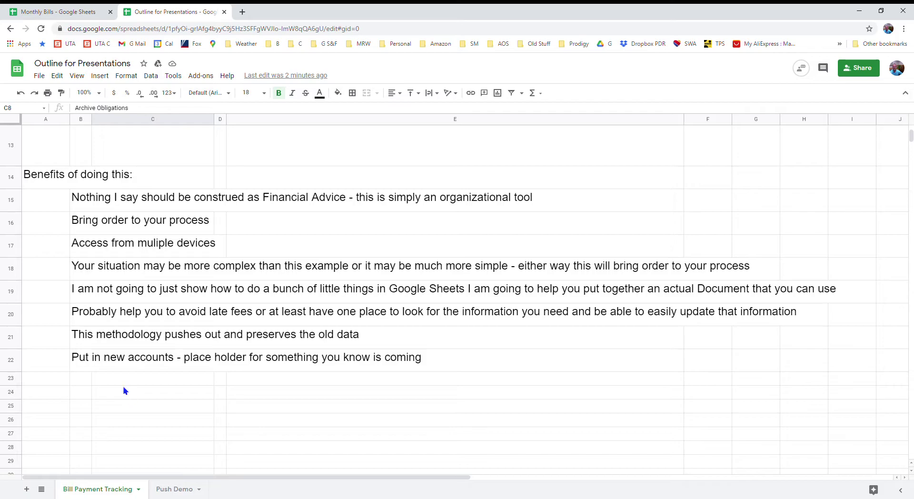
pyautogui.click(82, 228)
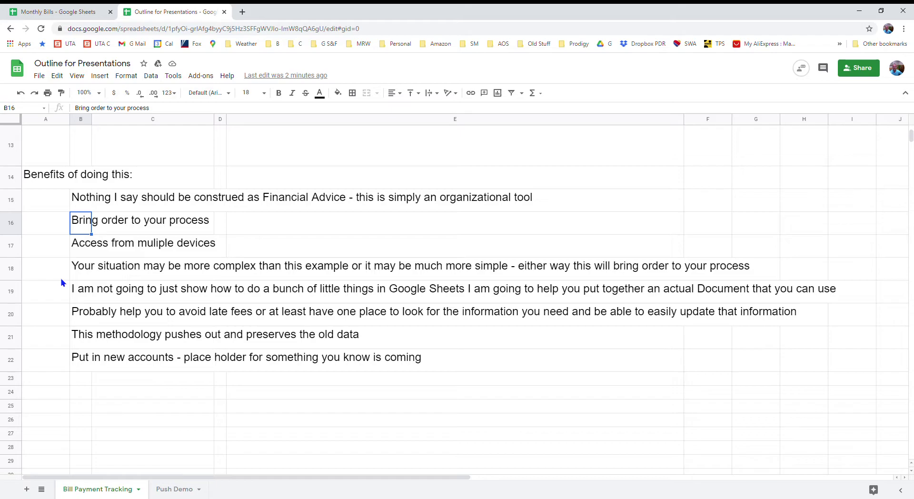
pyautogui.scroll(-7, 48, 333)
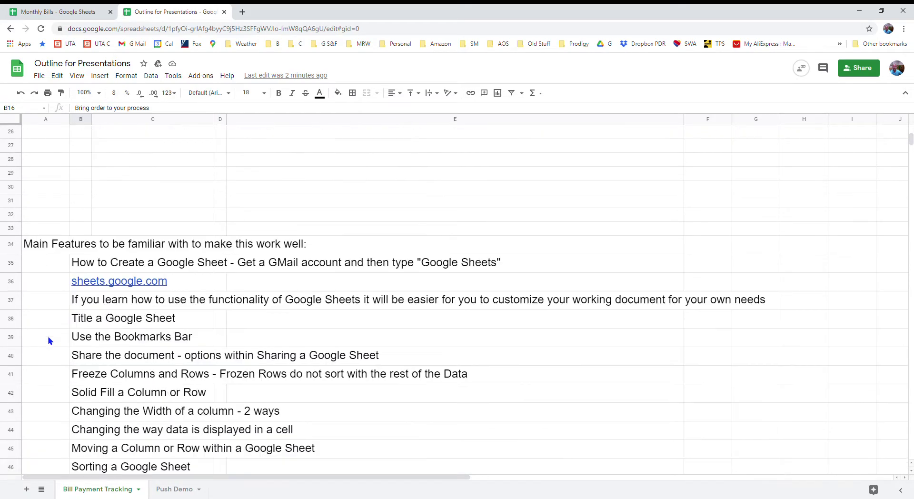
pyautogui.scroll(-1, 48, 341)
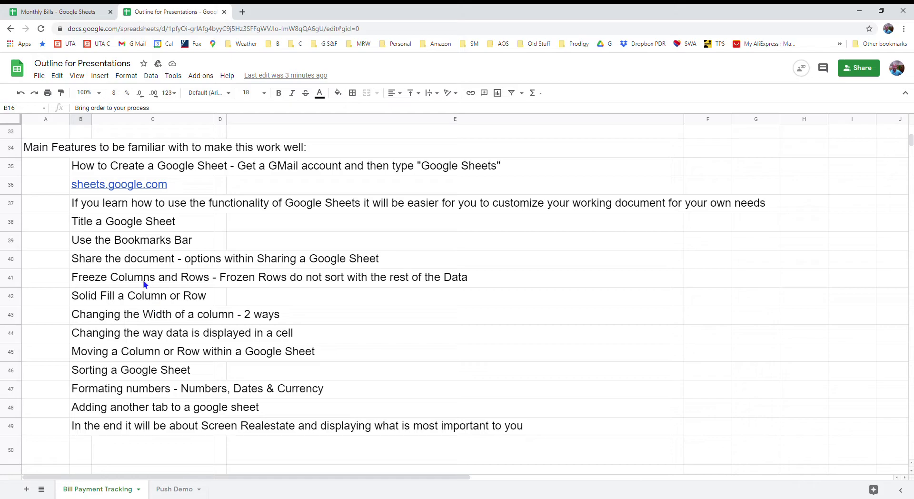
pyautogui.click(53, 226)
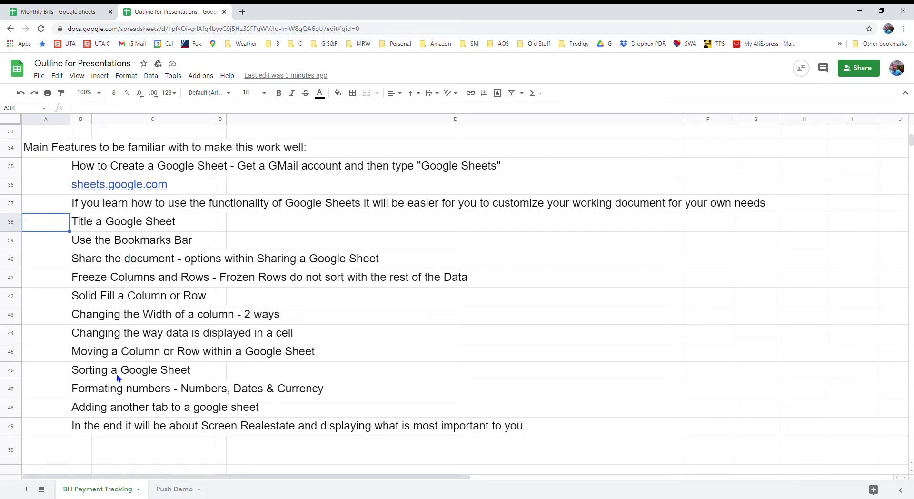
pyautogui.click(68, 12)
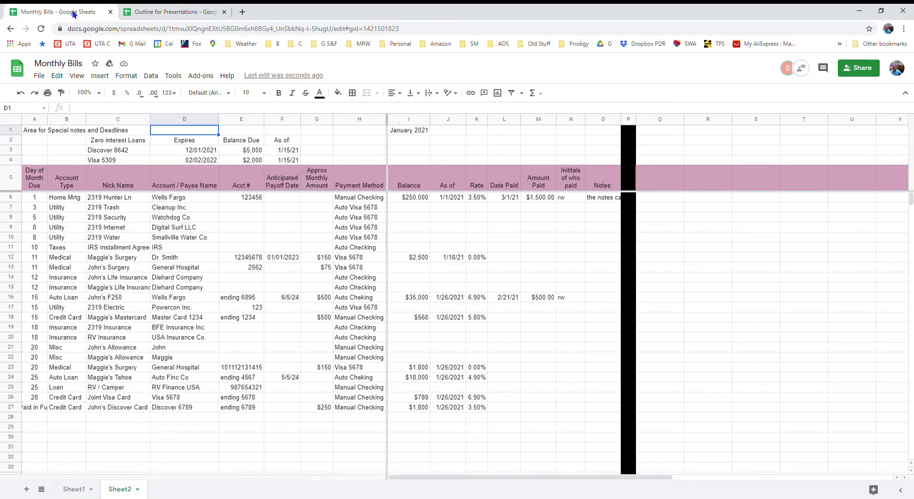
# Step: Close the presentation outline with Ctrl+W and mark the special notes area A1:H4
pyautogui.click(180, 13)
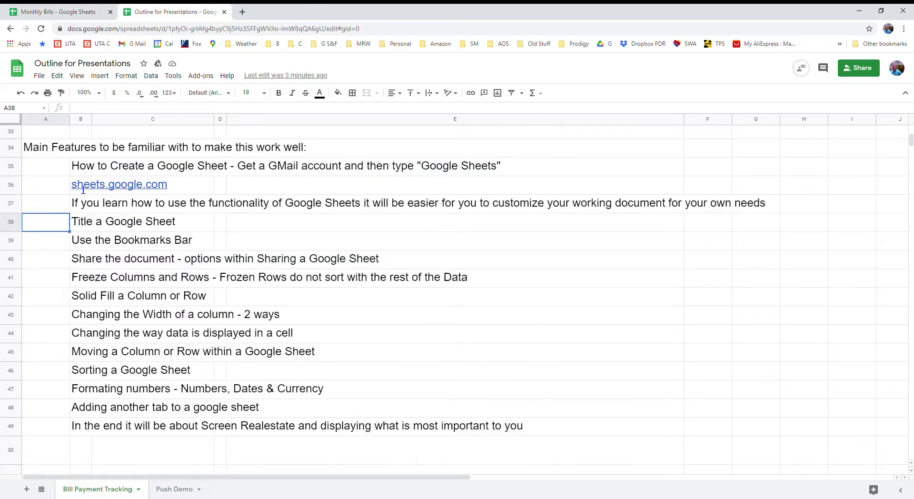
pyautogui.hotkey('ctrl', 'w')
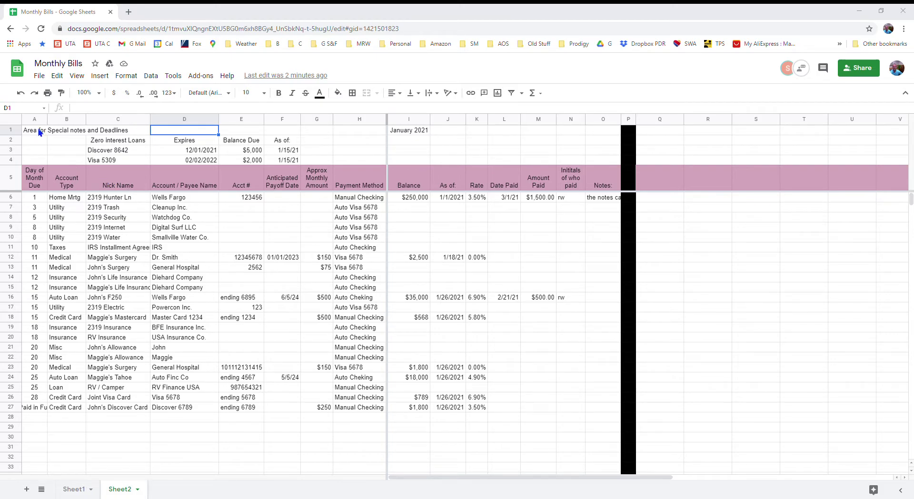
pyautogui.moveTo(40, 132); pyautogui.dragTo(358, 162)
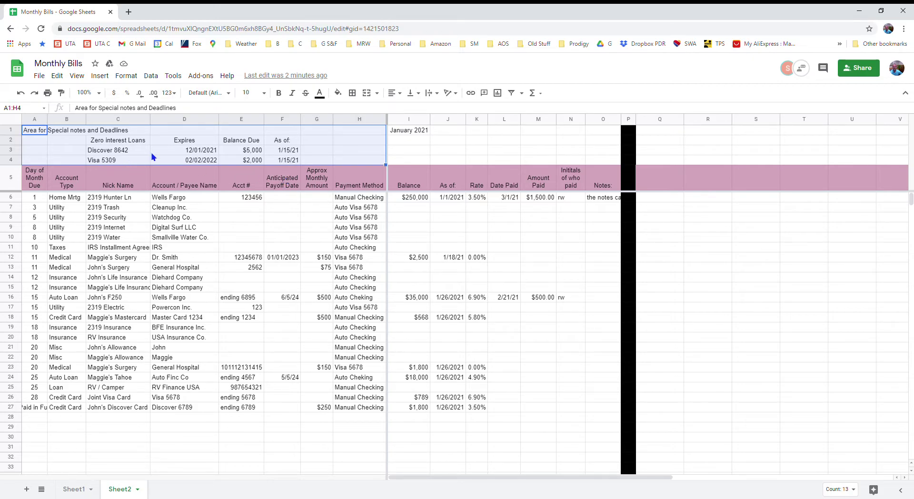
# Step: Review the Discover 8642 loan: expiry 12/01/2021, $5,000 balance due and its as-of date
pyautogui.click(127, 151)
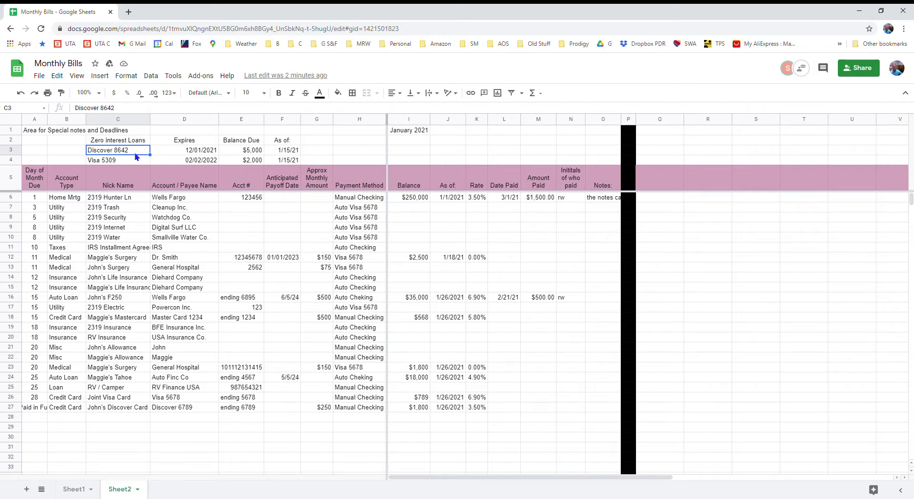
pyautogui.click(181, 152)
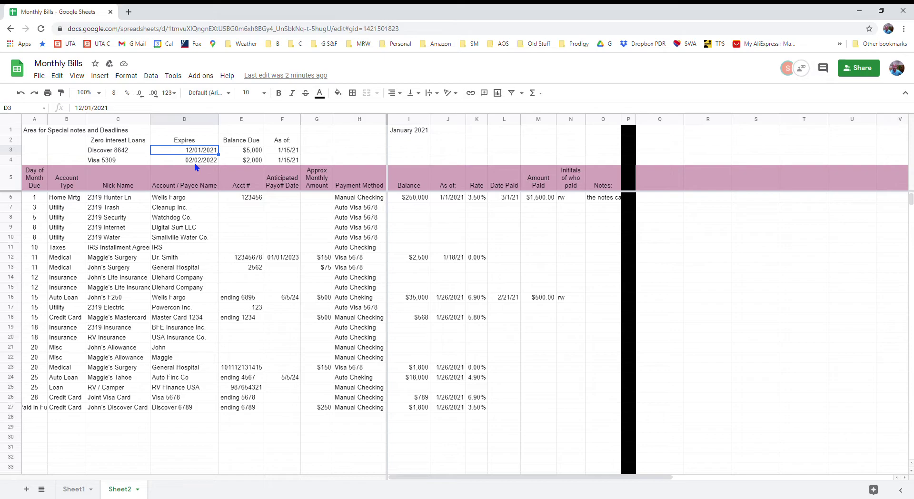
pyautogui.click(236, 153)
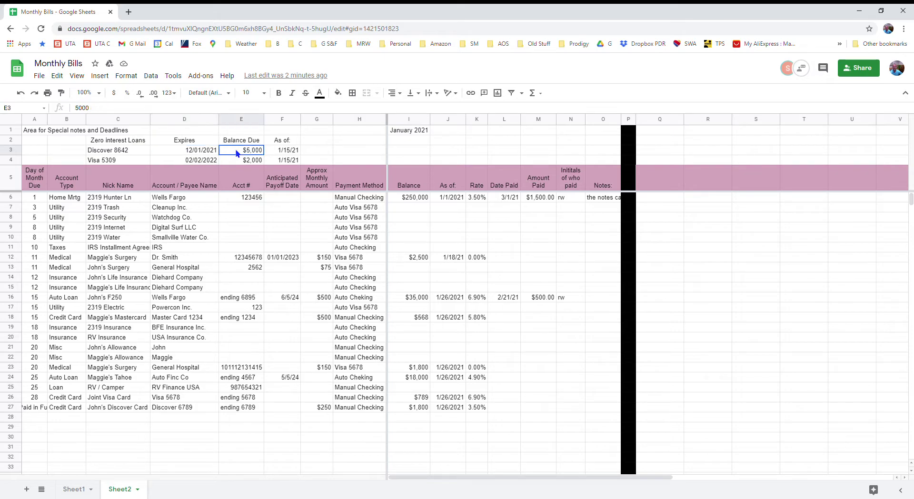
pyautogui.click(282, 154)
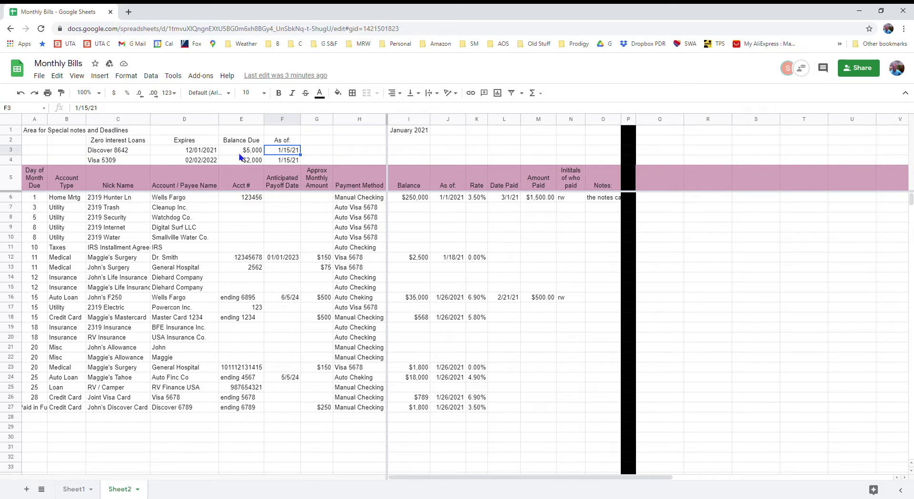
pyautogui.click(198, 153)
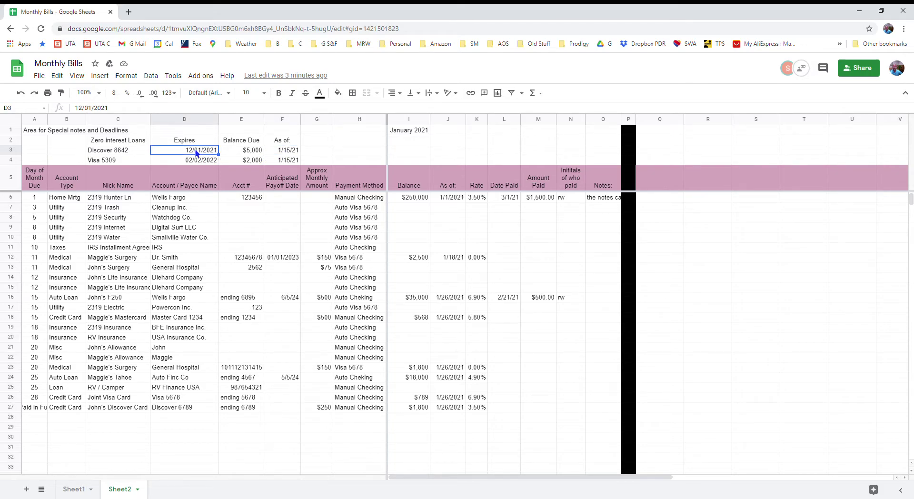
pyautogui.click(257, 152)
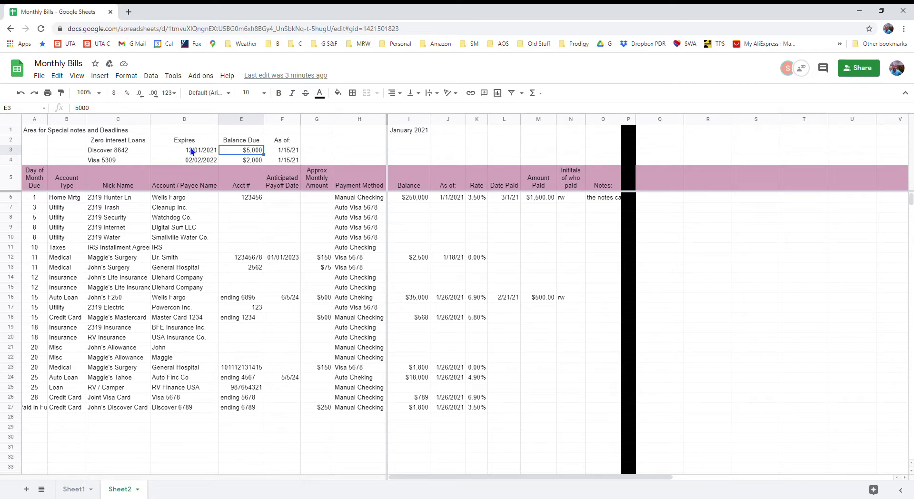
pyautogui.click(45, 132)
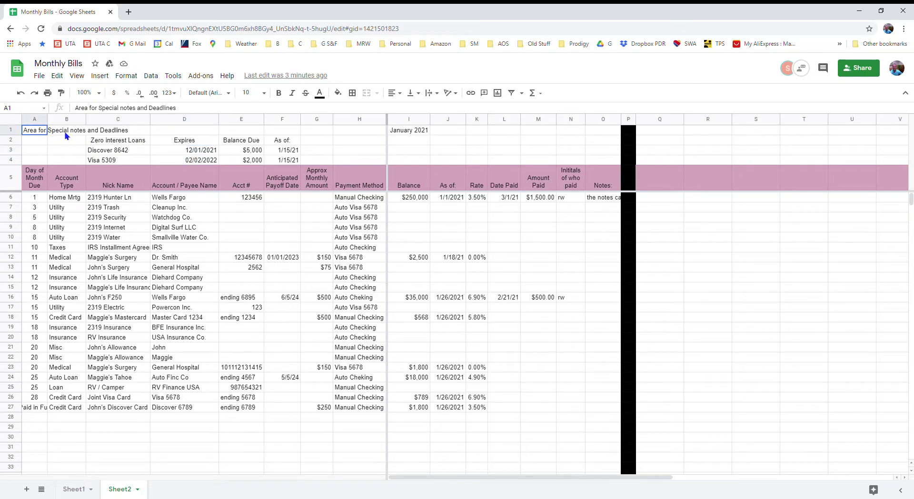
pyautogui.moveTo(66, 135); pyautogui.dragTo(357, 161)
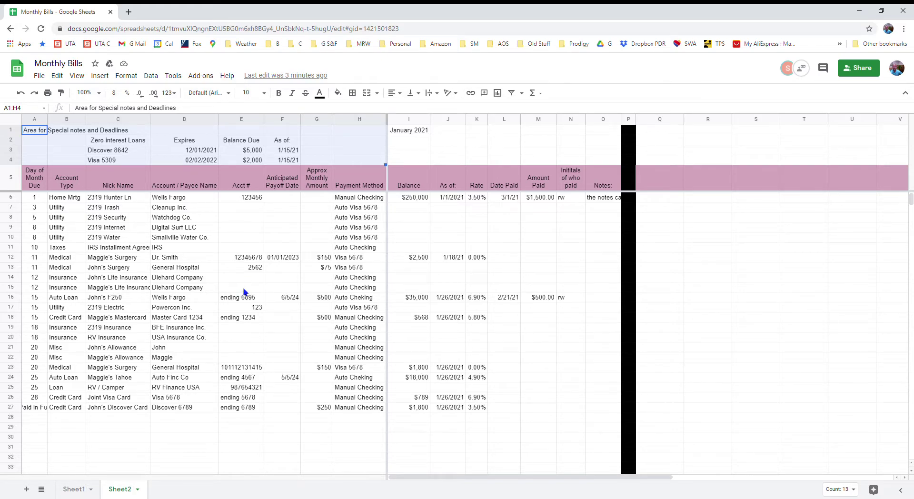
pyautogui.scroll(-5, 246, 330)
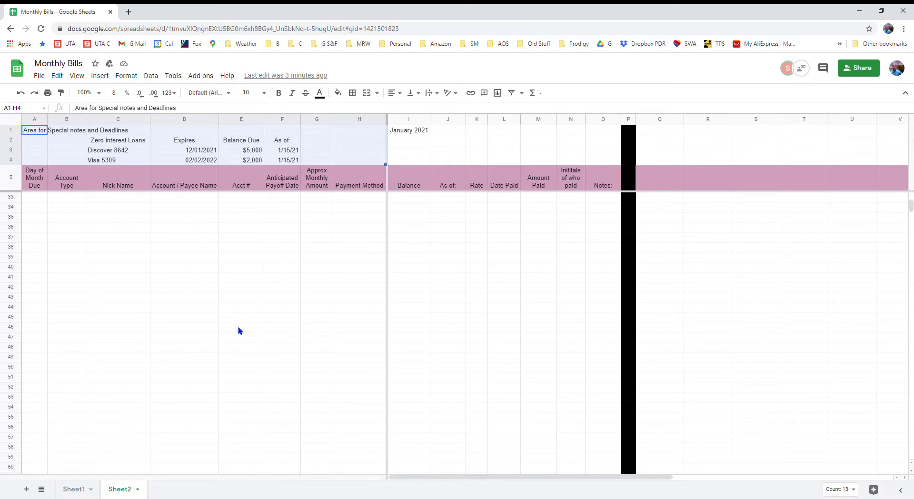
pyautogui.scroll(5, 242, 329)
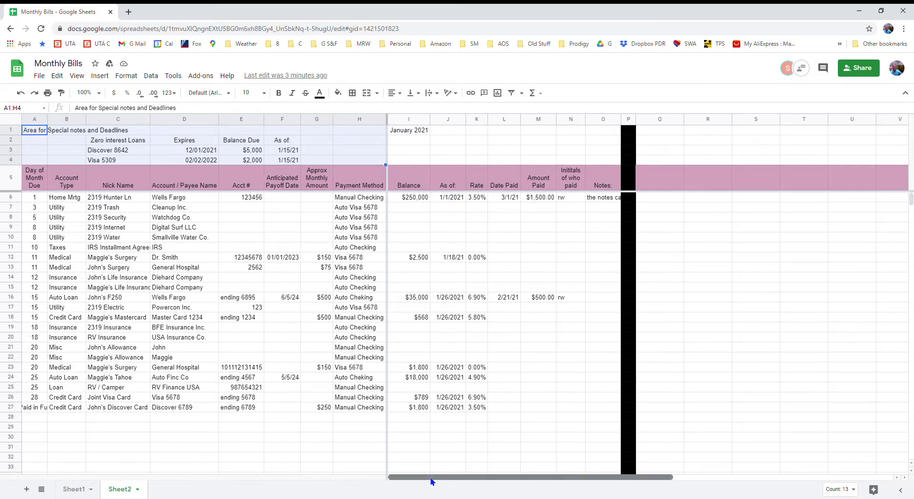
pyautogui.moveTo(430, 481)
pyautogui.mouseDown()
pyautogui.moveTo(598, 484)
pyautogui.moveTo(422, 483)
pyautogui.mouseUp()
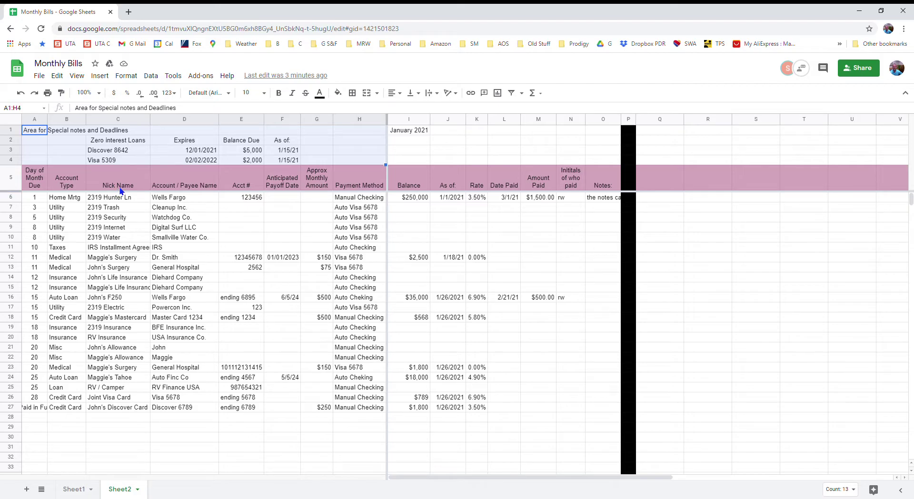
pyautogui.click(15, 181)
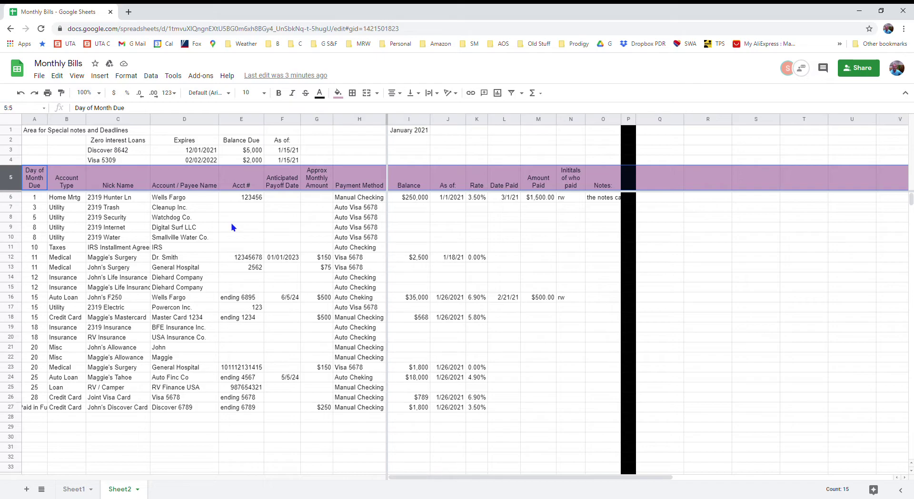
pyautogui.click(201, 208)
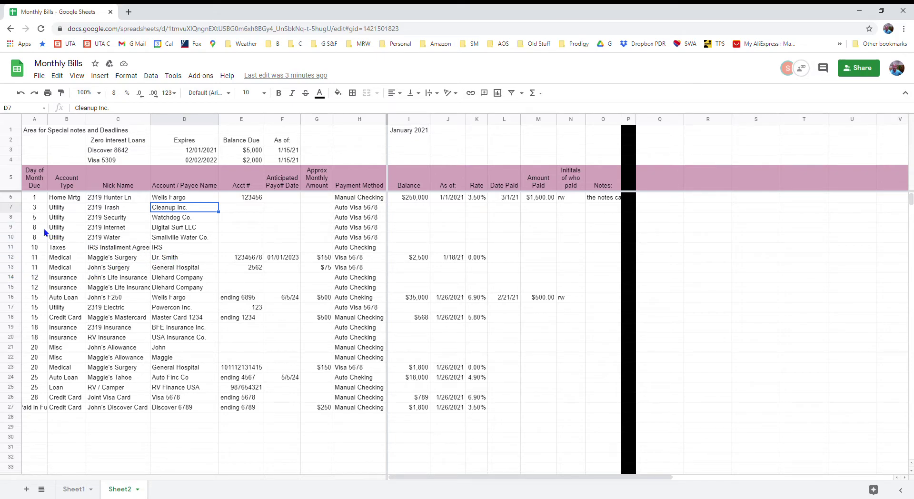
pyautogui.click(16, 218)
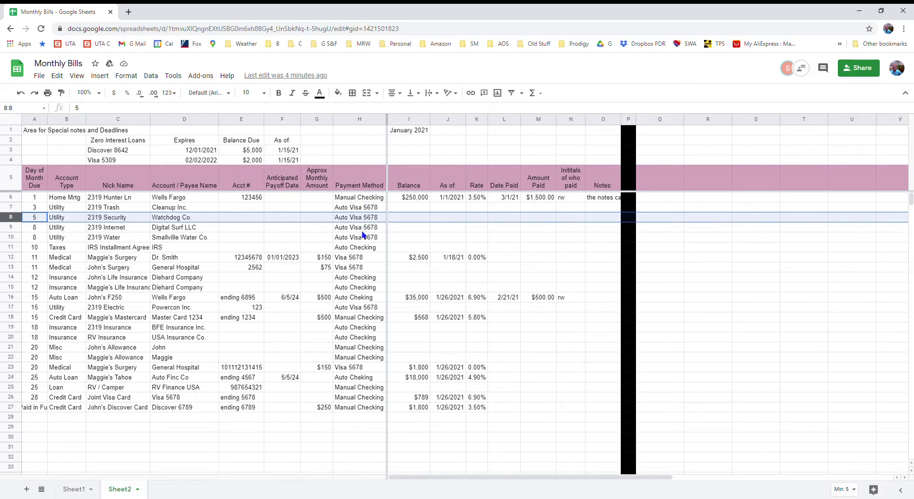
# Step: Sort the whole sheet by Payment Method and highlight the Auto Checking payments
pyautogui.rightClick(348, 123)
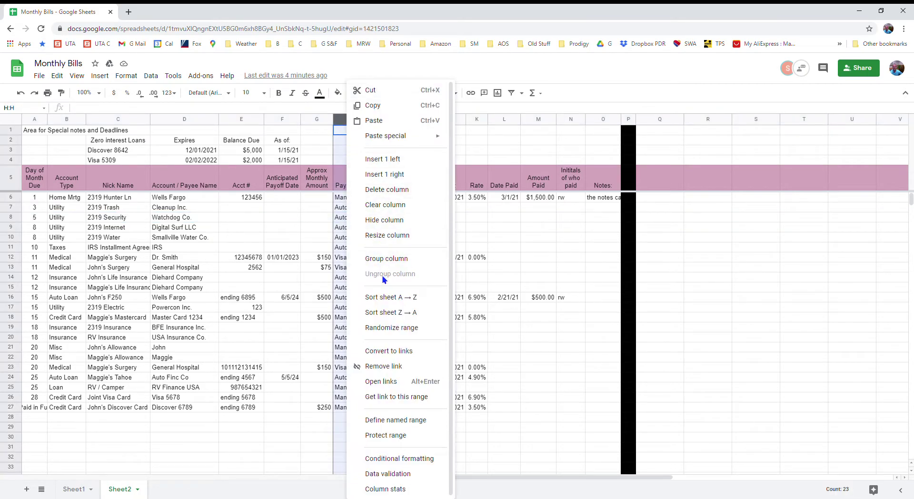
pyautogui.click(384, 301)
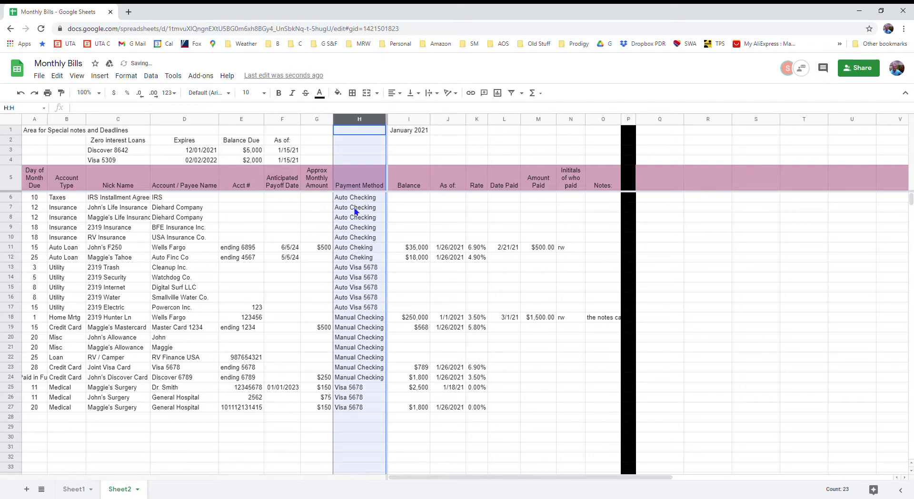
pyautogui.moveTo(356, 201); pyautogui.dragTo(356, 259)
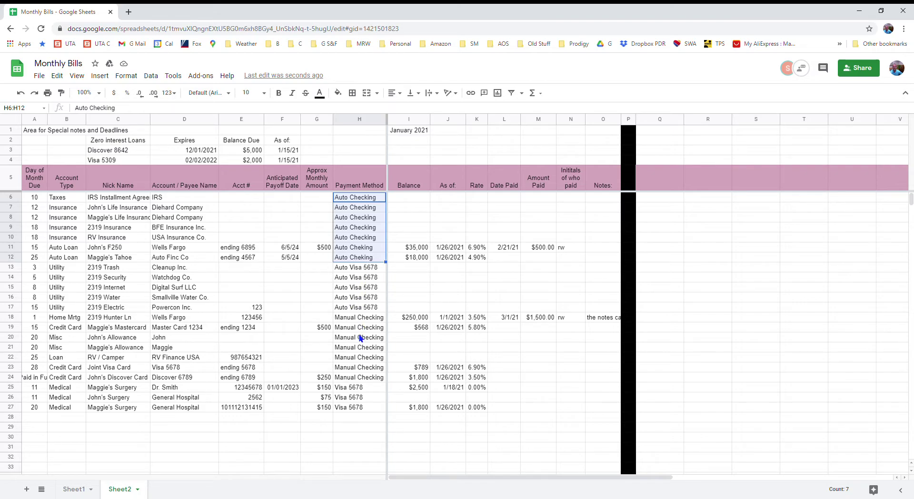
# Step: Select the Manual Checking and automatic payment groups, then open the Day of Month Due column menu
pyautogui.moveTo(363, 321); pyautogui.dragTo(372, 380)
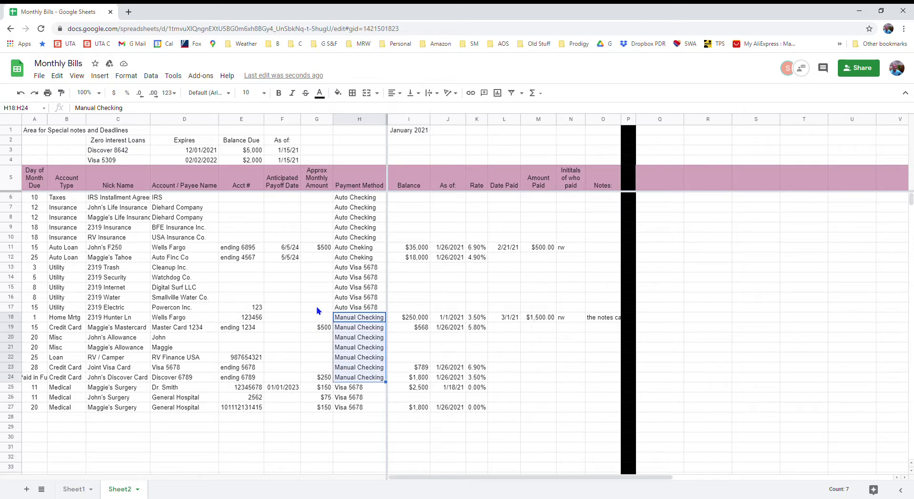
pyautogui.moveTo(357, 198); pyautogui.dragTo(362, 310)
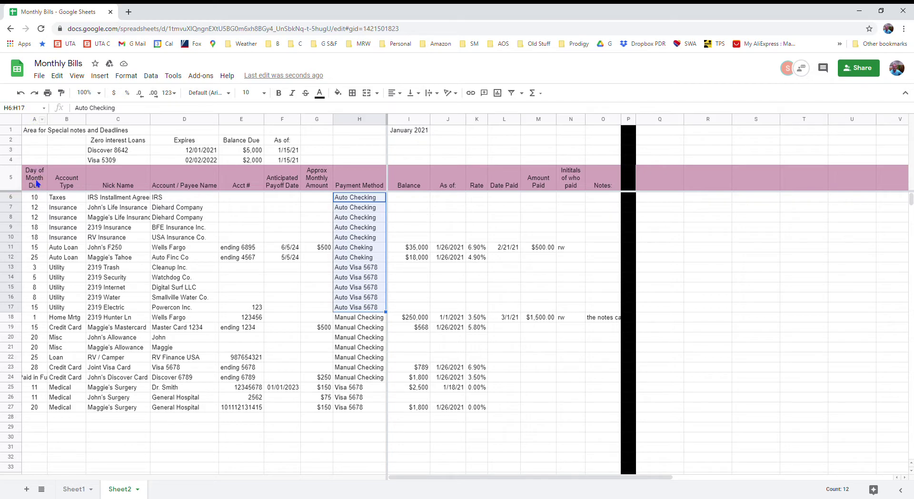
pyautogui.rightClick(30, 123)
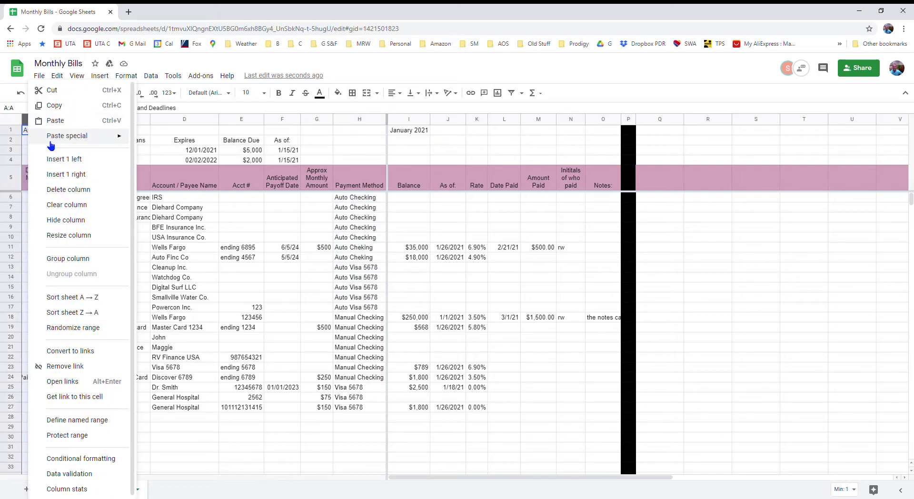
# Step: Sort the sheet A → Z by Day of Month Due and check the first two due days
pyautogui.click(74, 298)
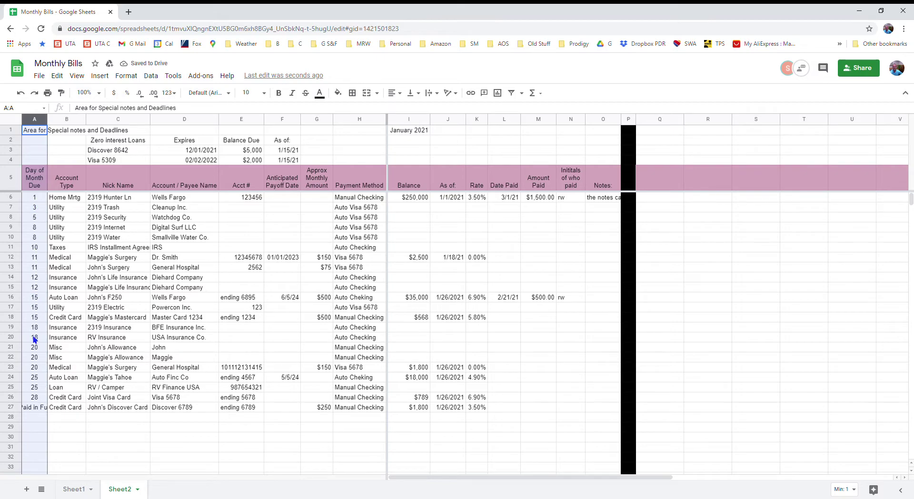
pyautogui.click(55, 198)
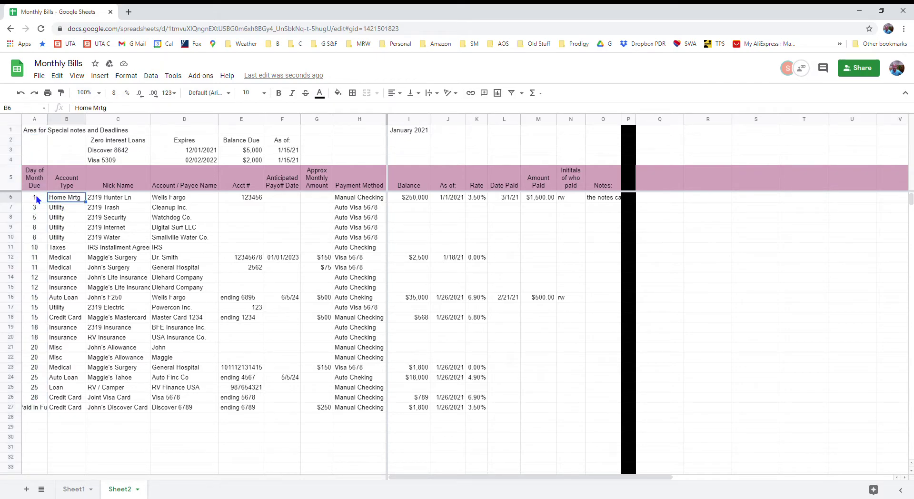
pyautogui.moveTo(38, 199); pyautogui.dragTo(38, 210)
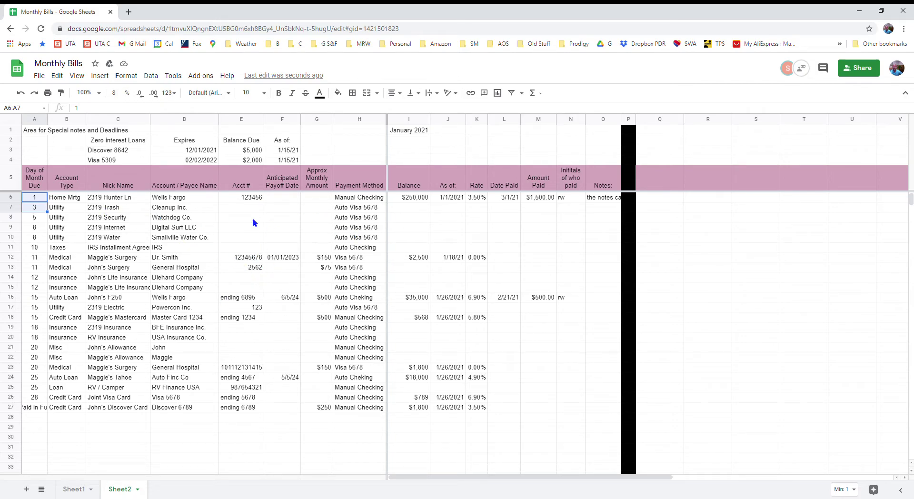
pyautogui.click(364, 184)
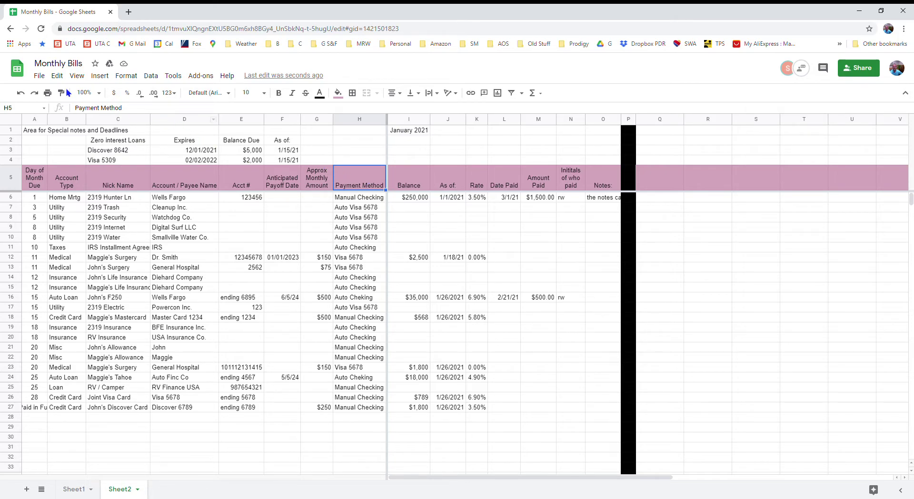
pyautogui.click(79, 77)
pyautogui.moveTo(101, 93)
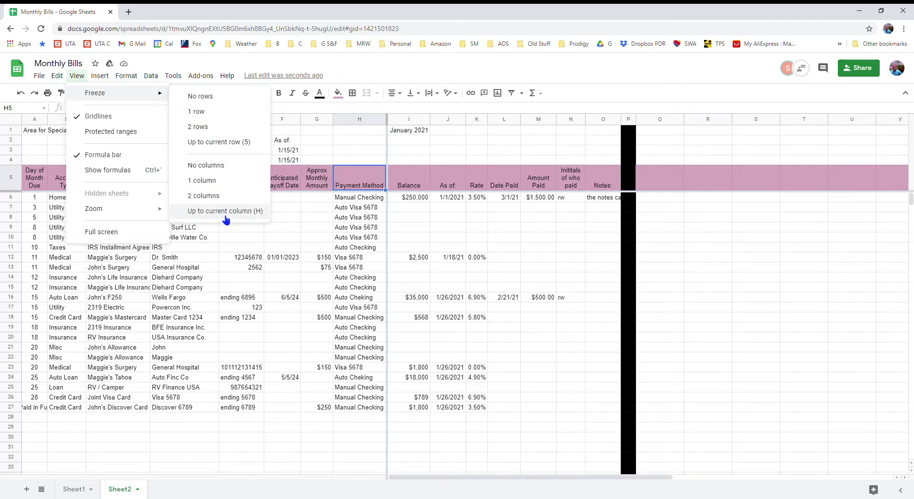
pyautogui.click(355, 201)
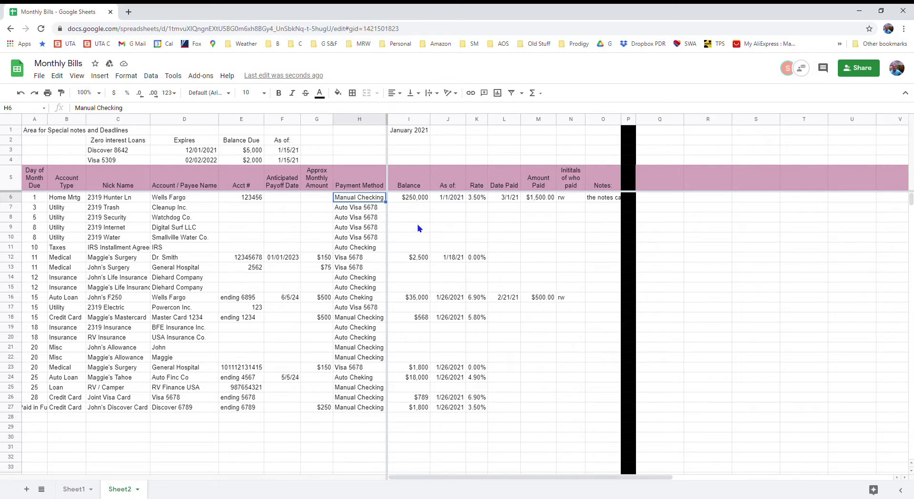
pyautogui.click(416, 198)
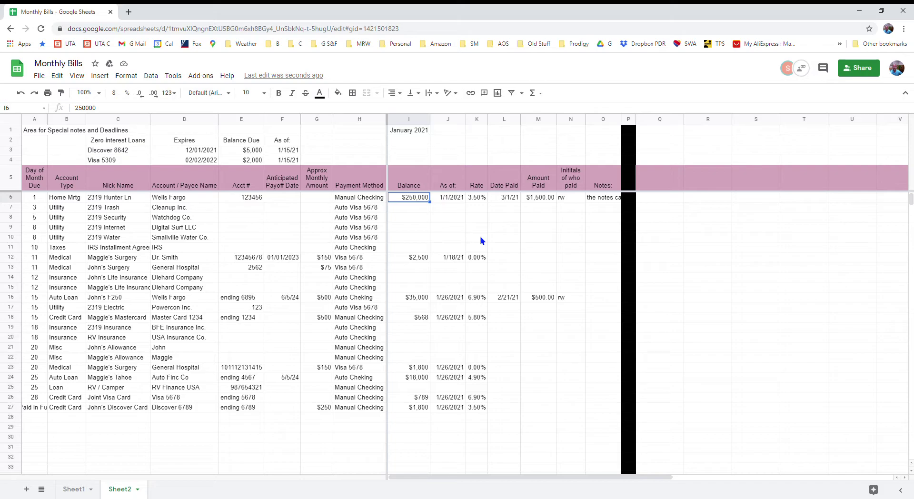
# Step: Step across the Balance, As of and 3.5% Rate cells in row 6, then open the Rate column menu
pyautogui.press('Tab')
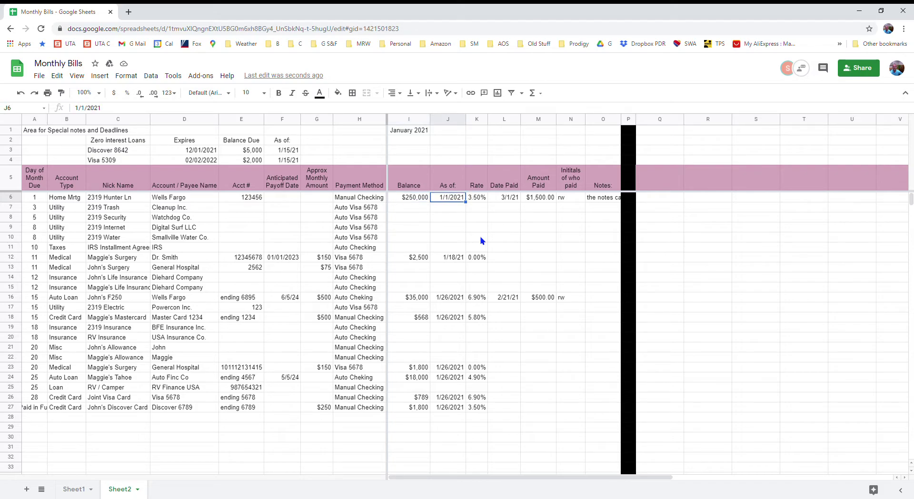
pyautogui.press('Left')
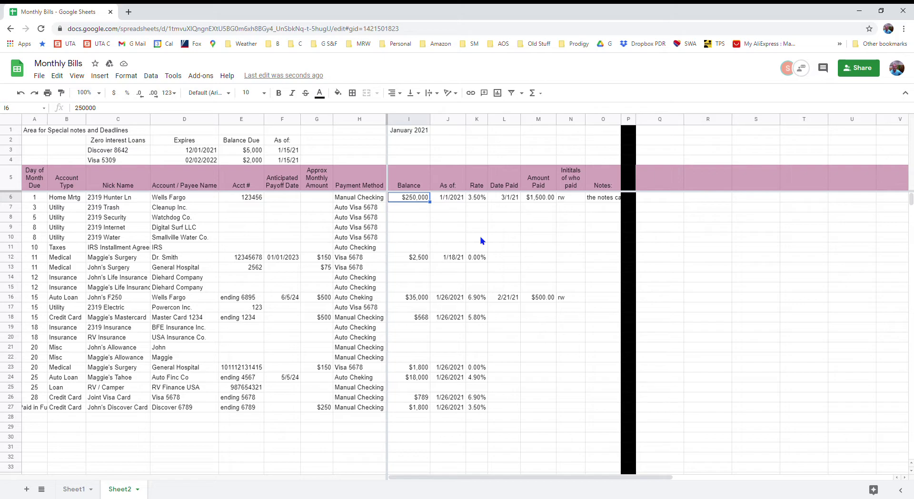
pyautogui.press('Right')
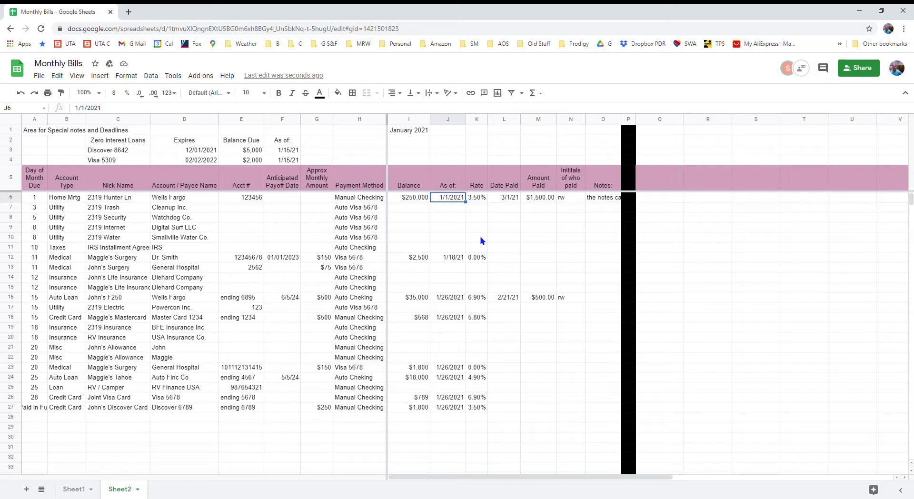
pyautogui.press('Right')
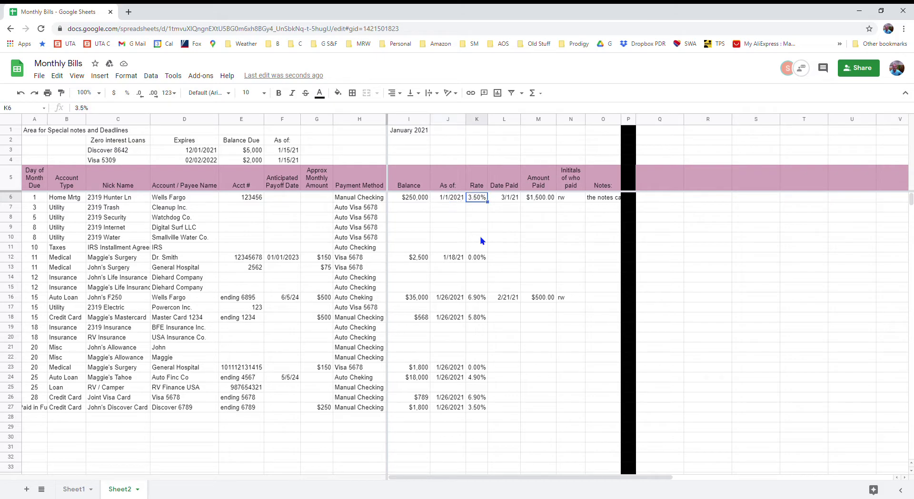
pyautogui.click(476, 120)
pyautogui.rightClick(476, 120)
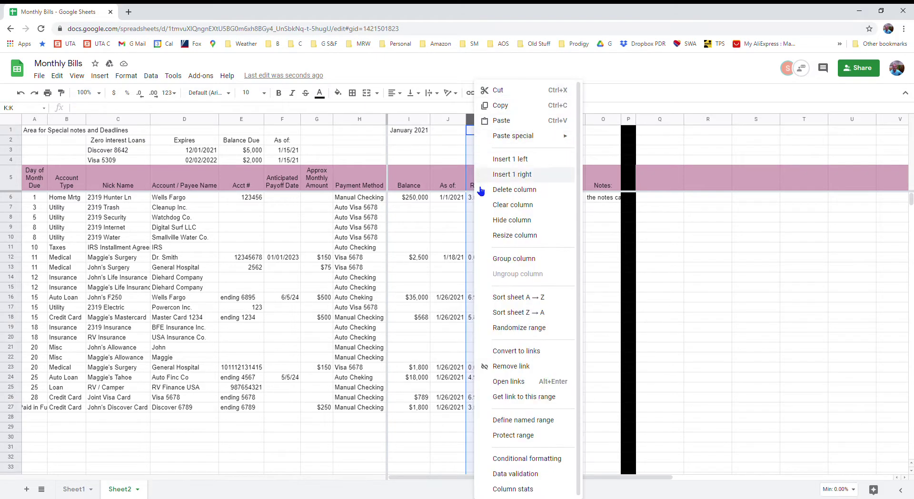
# Step: Sort the sheet Z → A by Rate and verify the top 6.9% and lowest 0% values
pyautogui.click(515, 313)
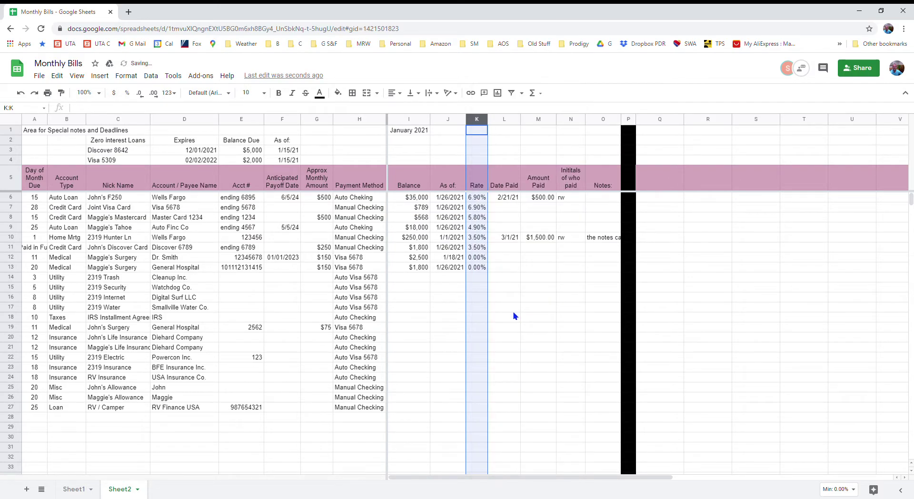
pyautogui.click(473, 200)
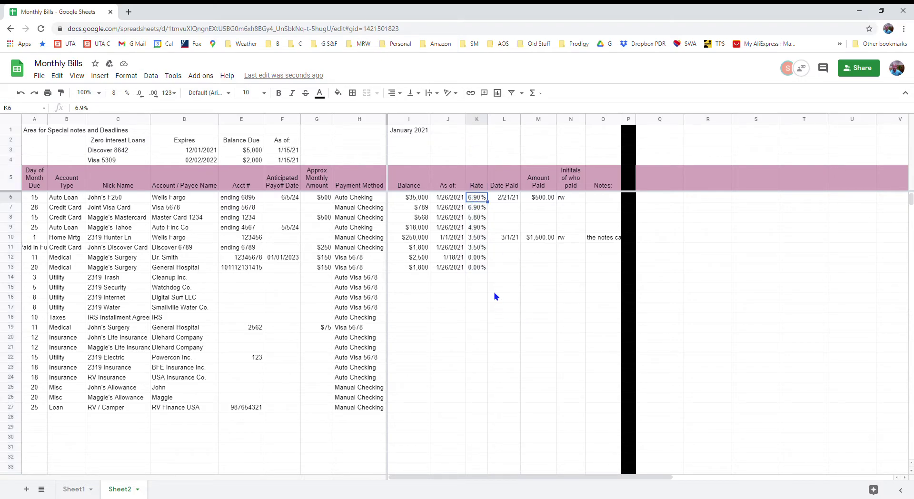
pyautogui.click(476, 270)
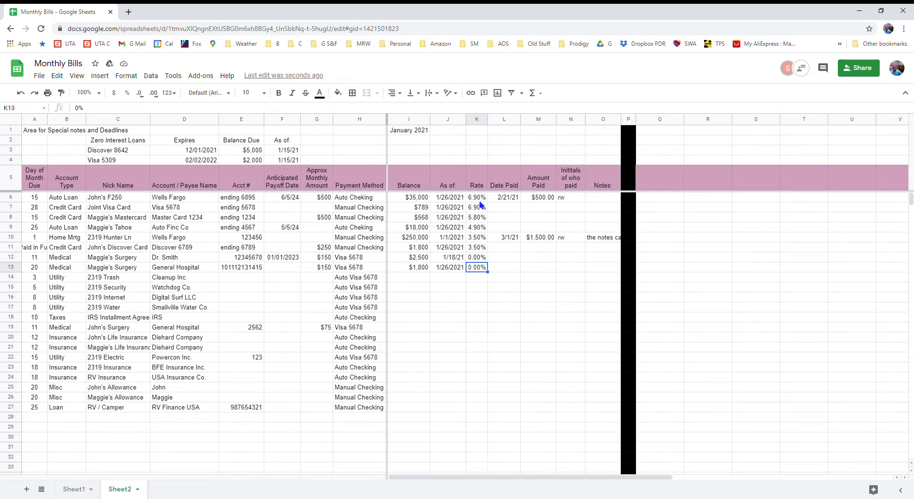
# Step: Sort the sheet A → Z by Balance, $568 first, and go to the first Date Paid cell
pyautogui.rightClick(402, 120)
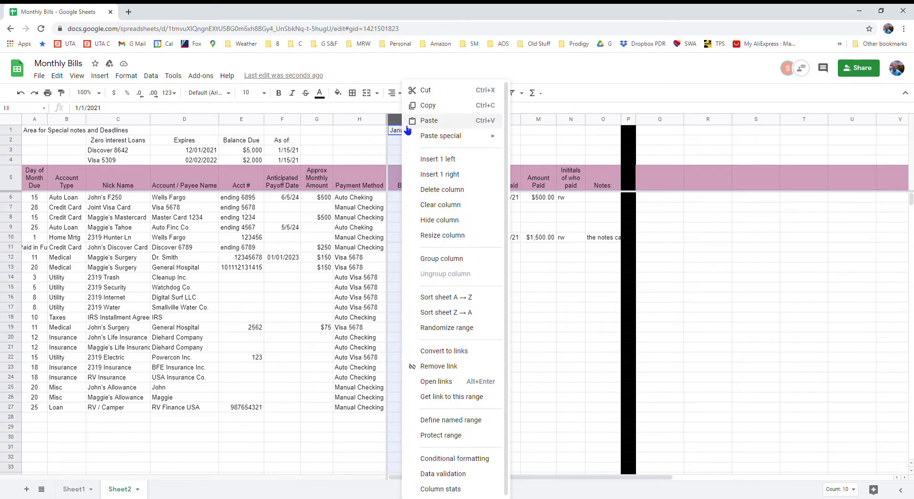
pyautogui.click(436, 298)
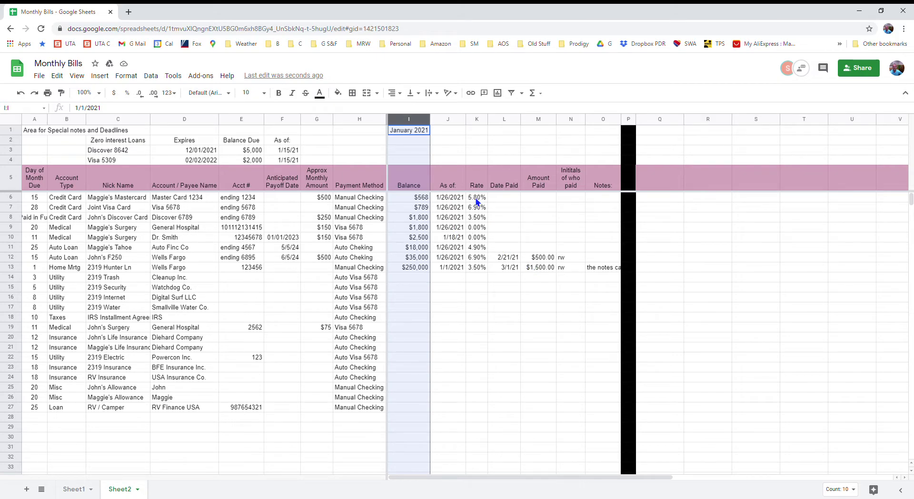
pyautogui.click(447, 200)
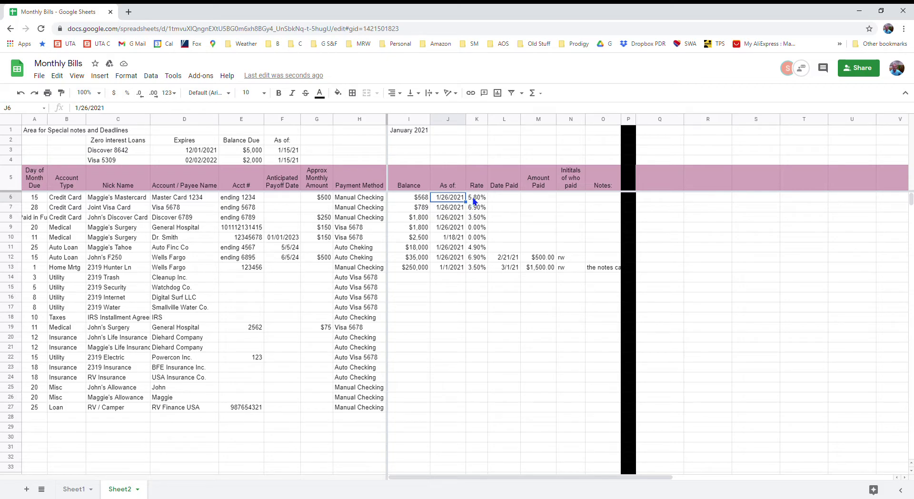
pyautogui.click(506, 198)
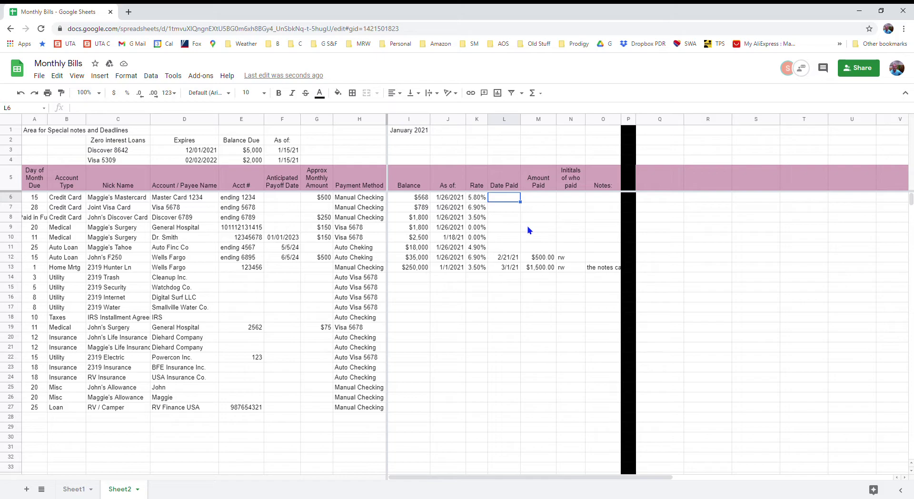
# Step: Enter Date Paid 1/15/21 and Amount Paid 568 for the Mastercard row
pyautogui.write('1/1/15/21')
pyautogui.press('BackSpace')
pyautogui.write('5/21')
pyautogui.press('Return')
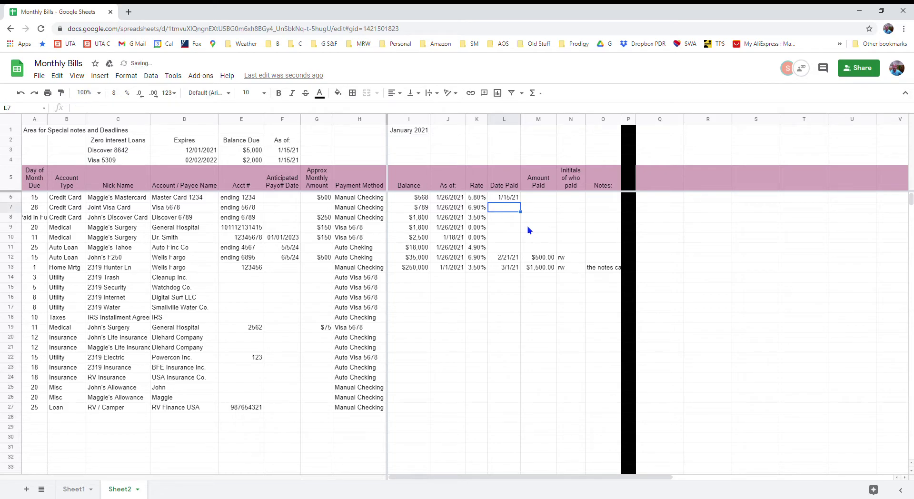
pyautogui.press('Up')
pyautogui.press('Right')
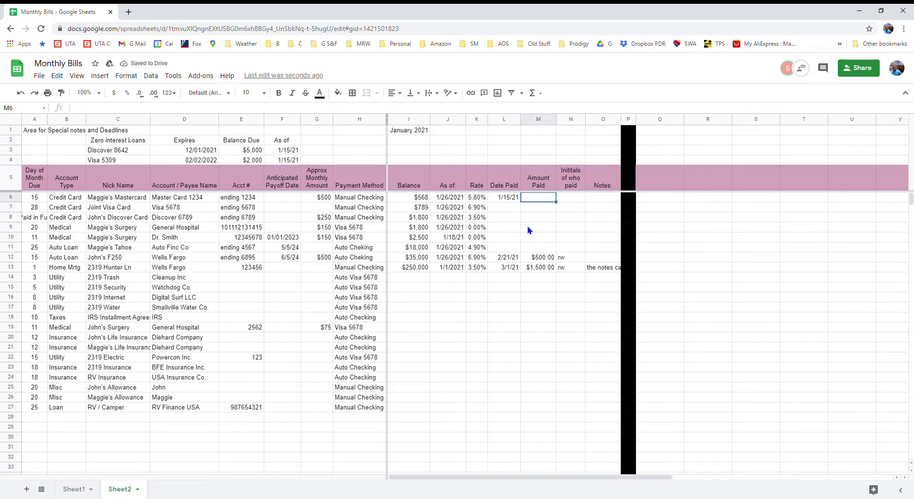
pyautogui.write('568')
pyautogui.press('Return')
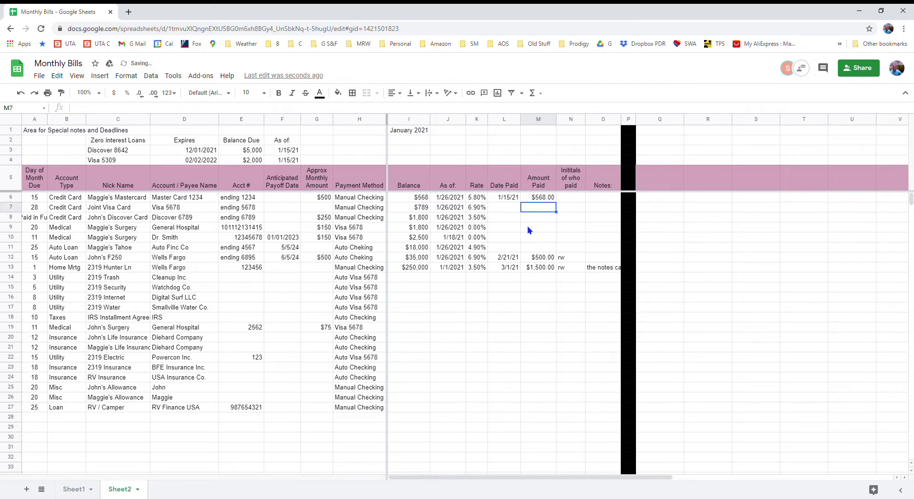
# Step: Add the payer's initials and the note 'let try to keep this at zero'
pyautogui.press('Up')
pyautogui.press('Right')
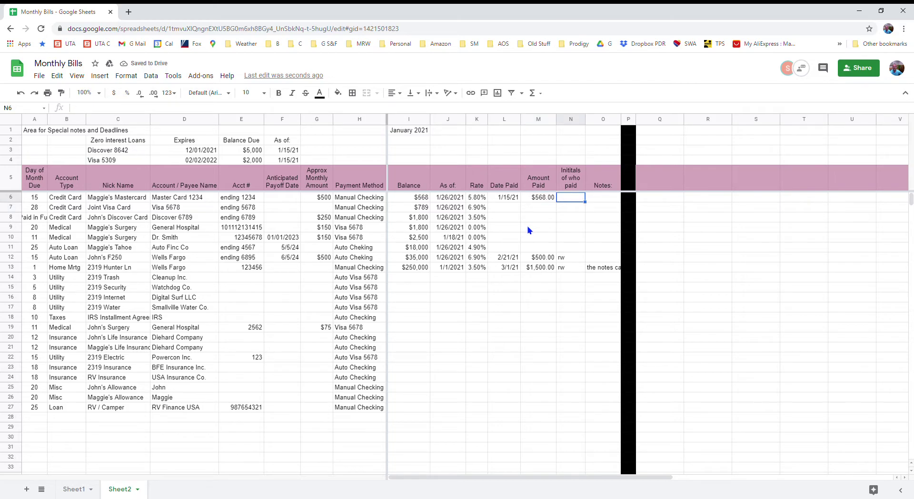
pyautogui.write('rw')
pyautogui.press('Tab')
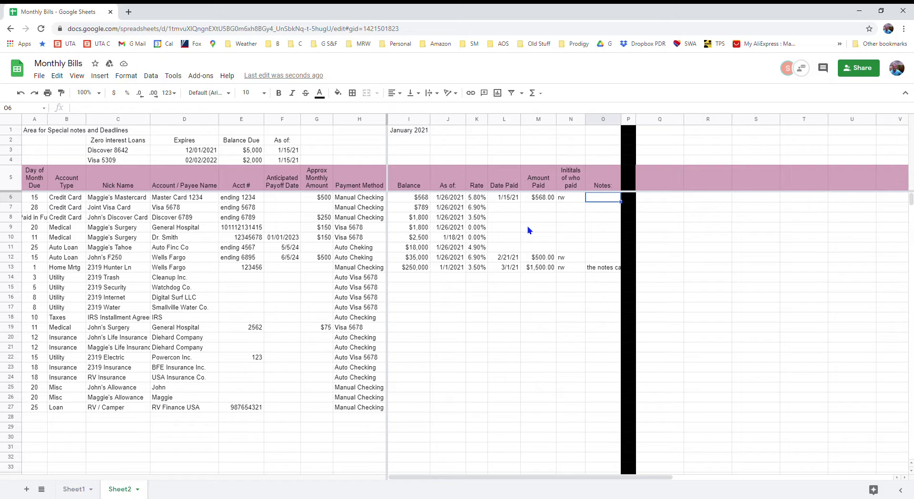
pyautogui.write('let try to keep this at zero')
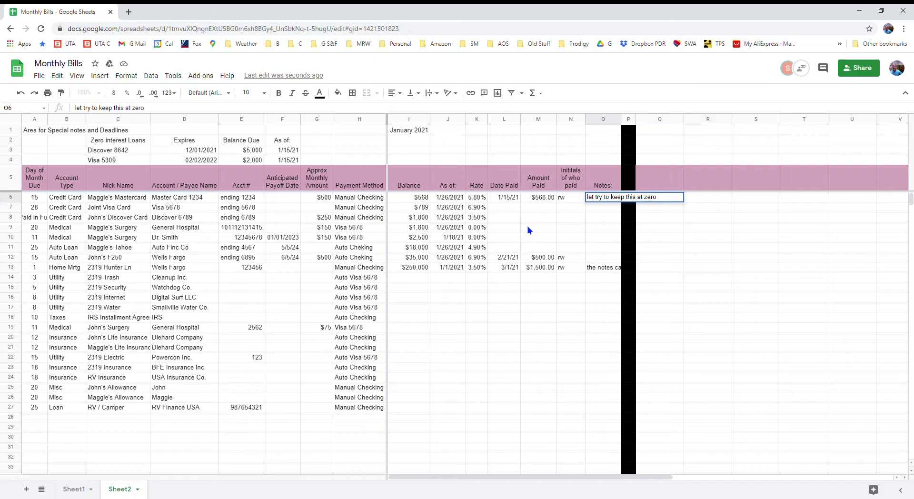
pyautogui.press('Return')
pyautogui.press('Up')
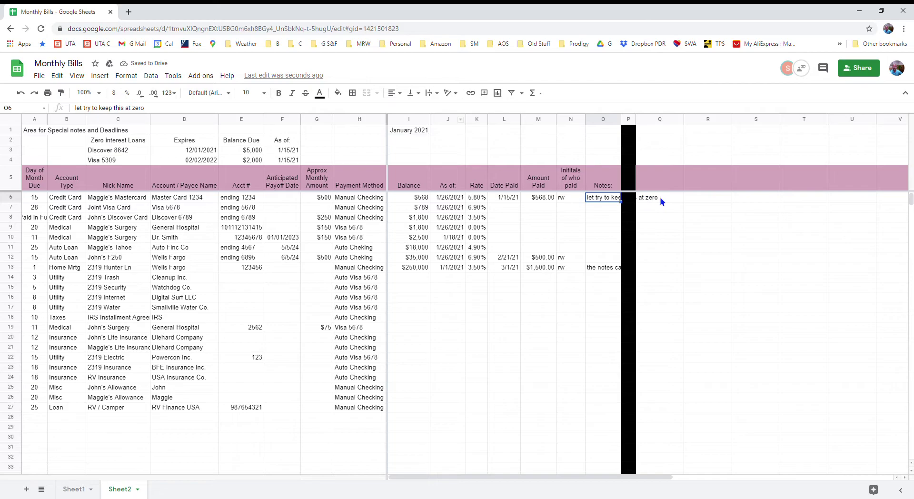
# Step: Apply Clip text wrapping to the keep-at-zero note in cell O6
pyautogui.click(432, 93)
pyautogui.click(453, 109)
pyautogui.press('Return')
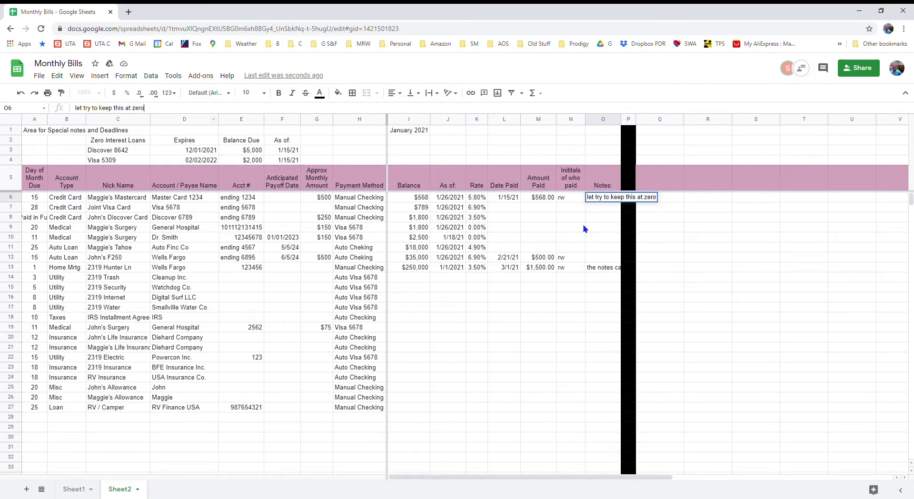
pyautogui.click(600, 208)
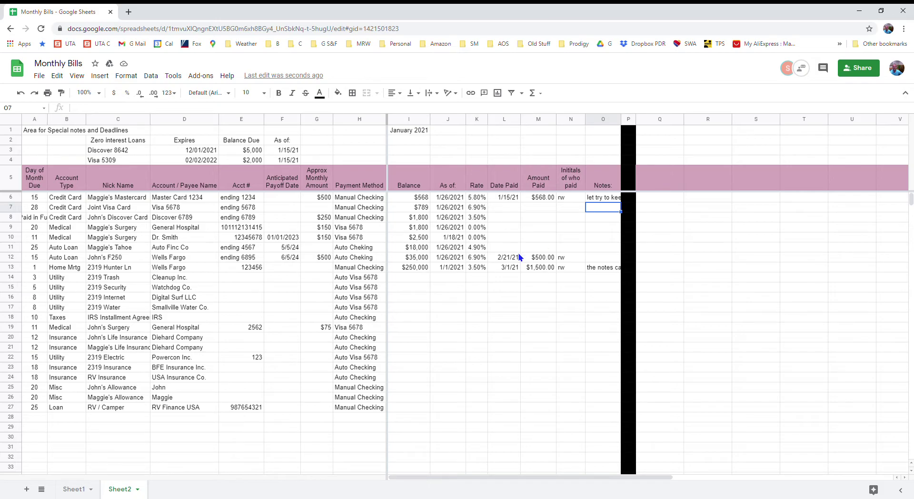
pyautogui.click(15, 197)
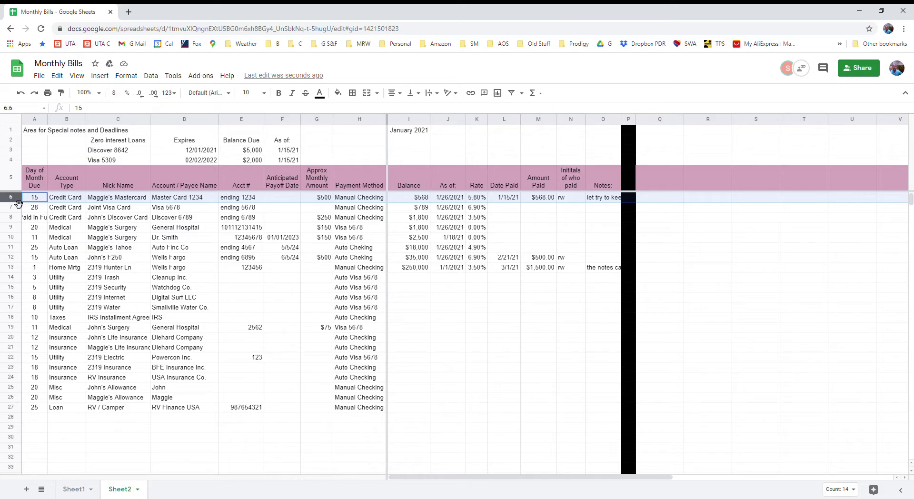
# Step: Drag the Mastercard row 6 down to row 13, then try moving the Discover Card row 7 lower
pyautogui.moveTo(19, 204); pyautogui.dragTo(27, 270)
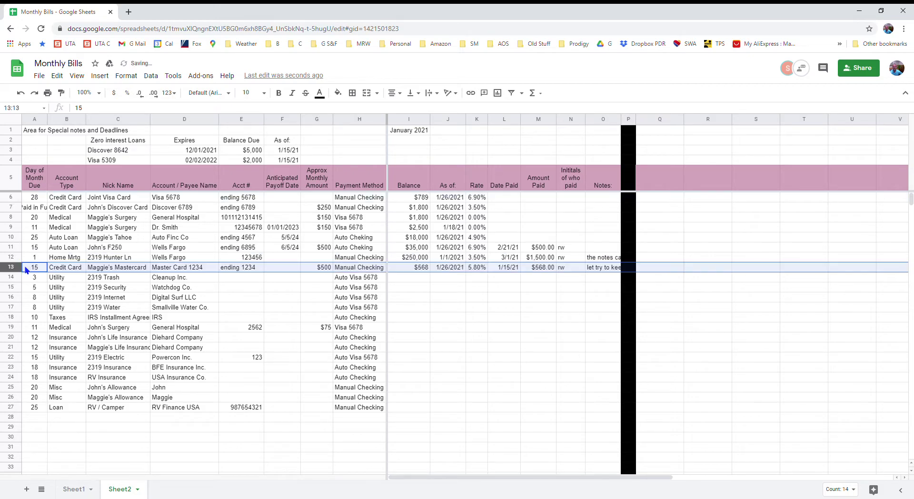
pyautogui.click(11, 208)
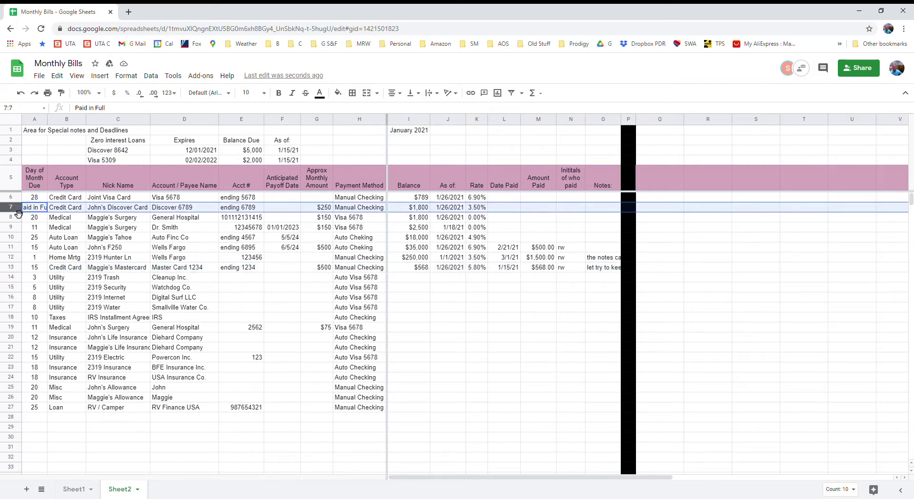
pyautogui.moveTo(19, 215)
pyautogui.mouseDown()
pyautogui.moveTo(21, 243)
pyautogui.moveTo(23, 219)
pyautogui.mouseUp()
pyautogui.click(273, 241)
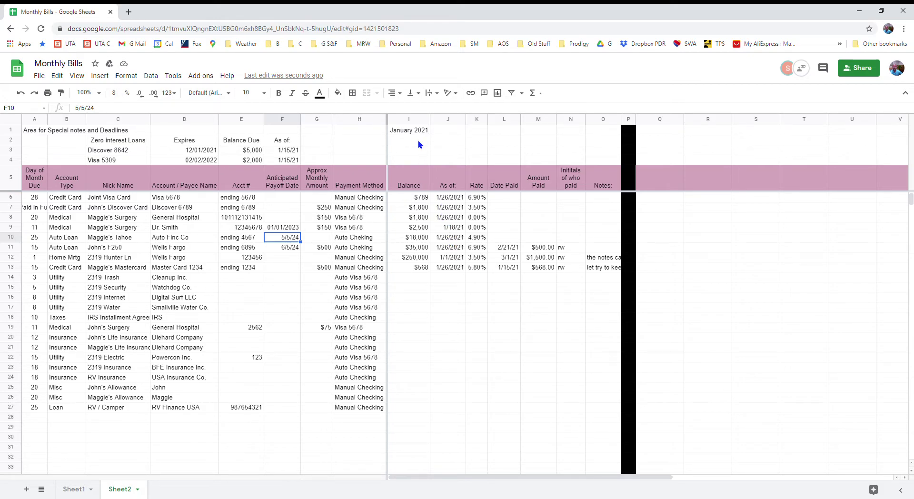
# Step: Select columns I through P holding the January 2021 payment block and copy them
pyautogui.click(428, 120)
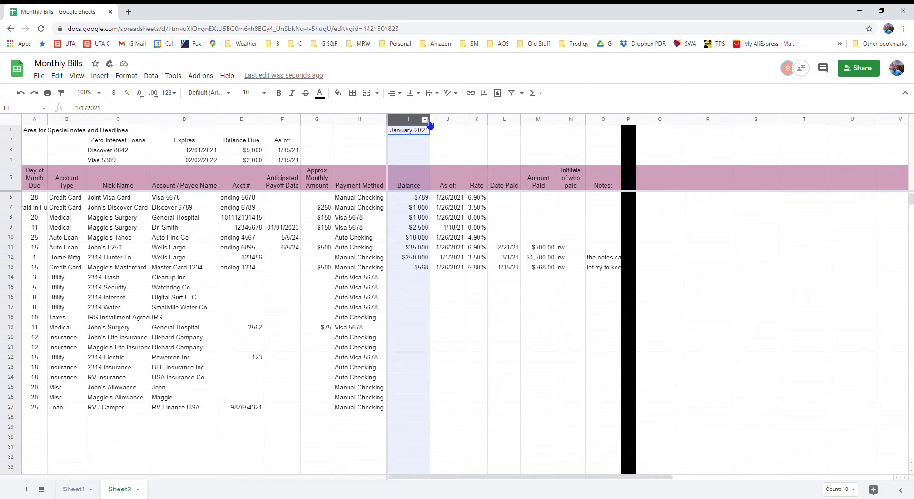
pyautogui.moveTo(430, 123); pyautogui.dragTo(627, 130)
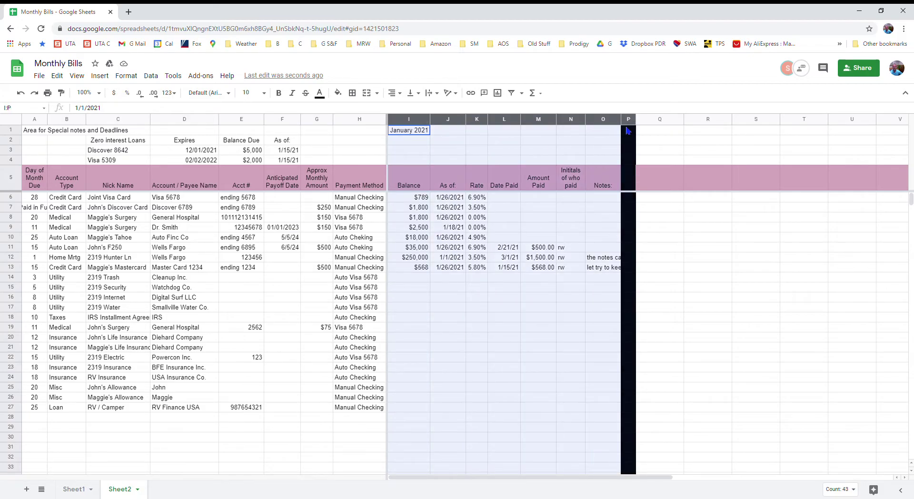
pyautogui.rightClick(504, 126)
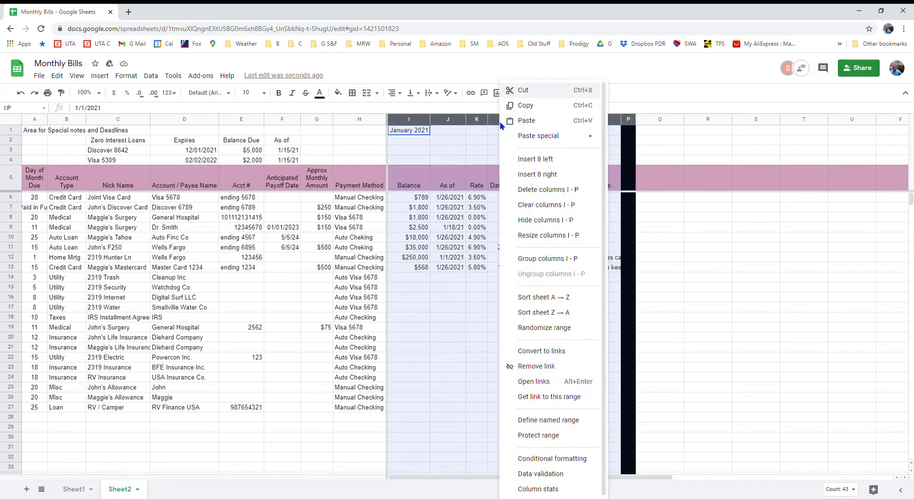
pyautogui.click(533, 109)
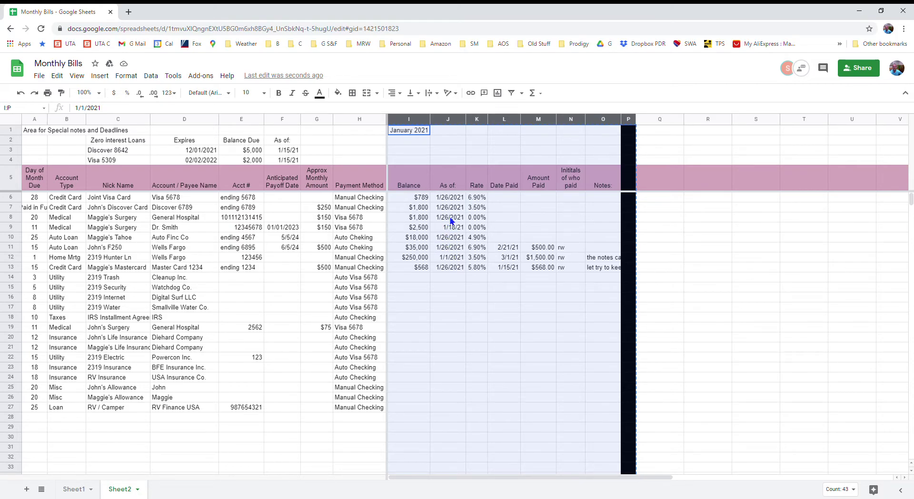
# Step: Insert eight empty columns left of column I and paste the copied January block into them
pyautogui.rightClick(447, 126)
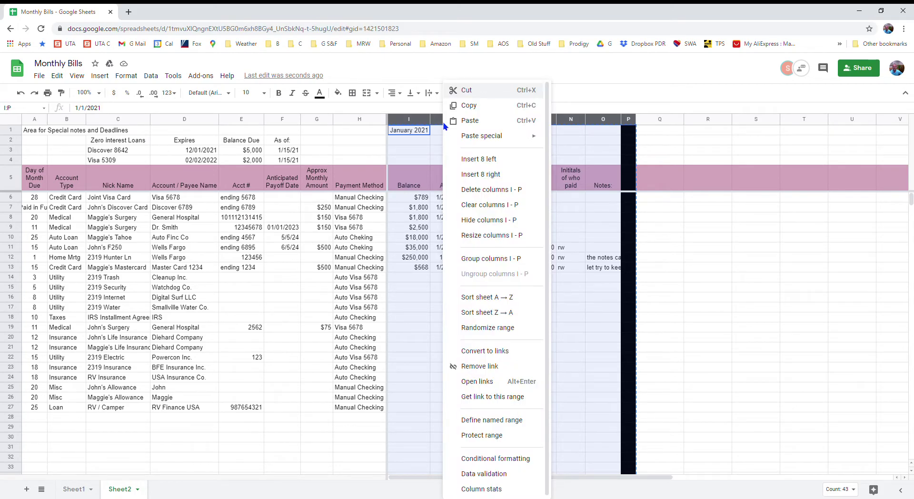
pyautogui.click(476, 161)
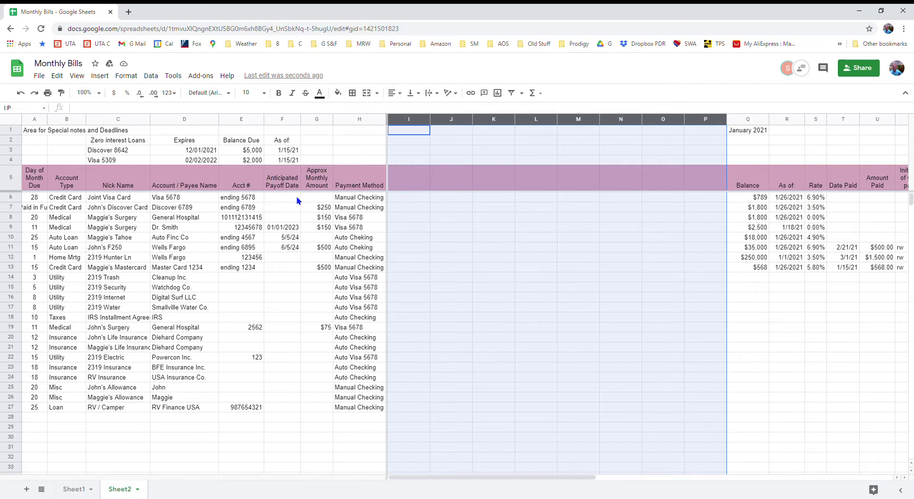
pyautogui.rightClick(407, 133)
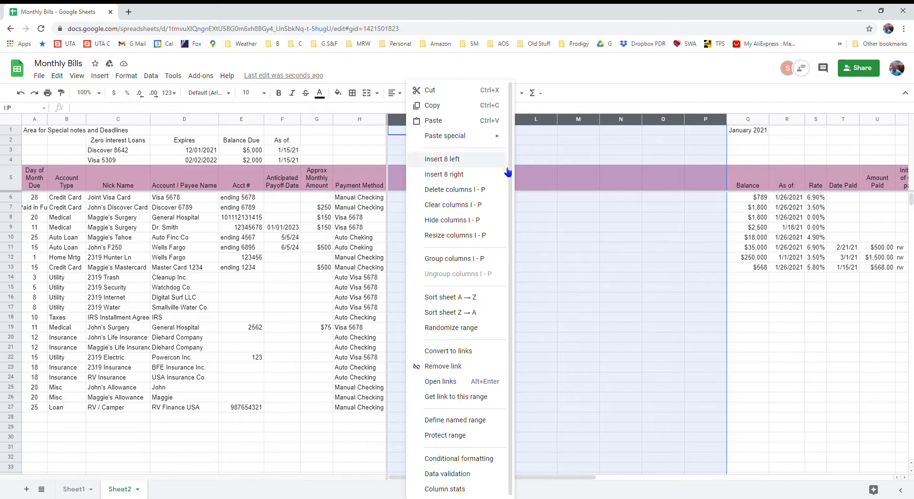
pyautogui.click(452, 122)
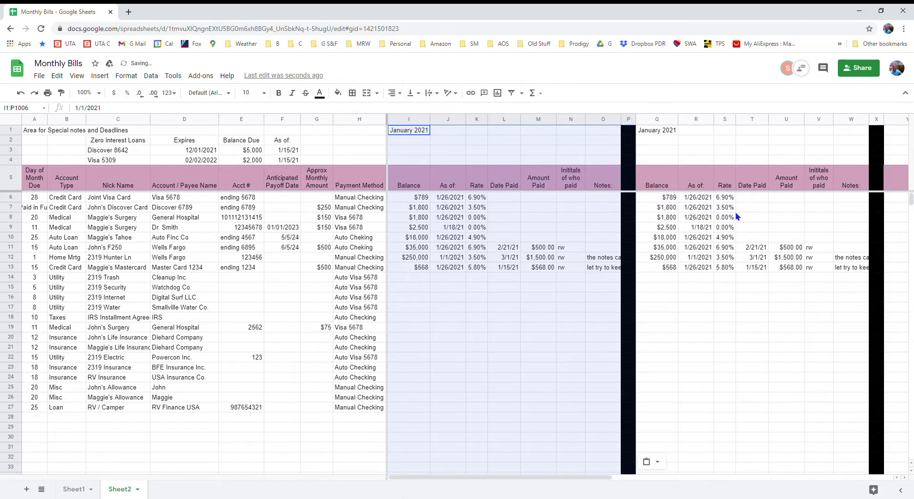
pyautogui.click(417, 141)
# Step: Enter 2/1/21 in I1 so the new block is headed February 2021
pyautogui.click(410, 131)
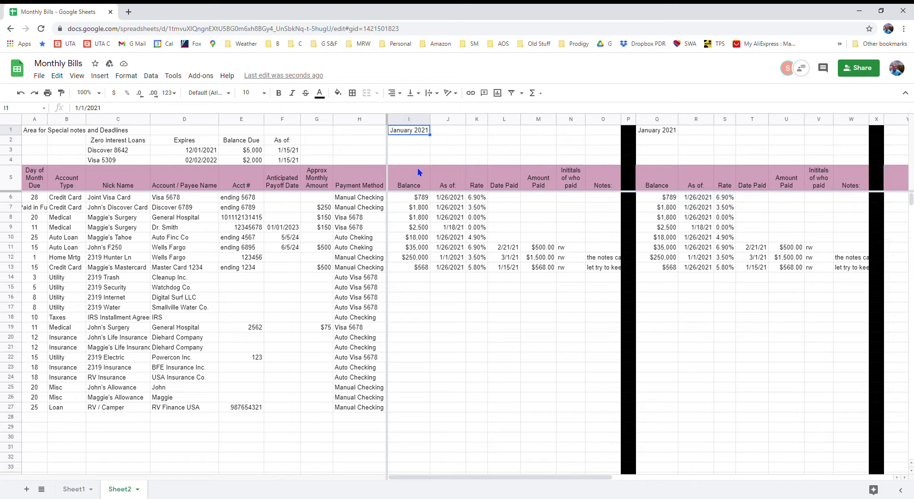
pyautogui.write('2/1/21')
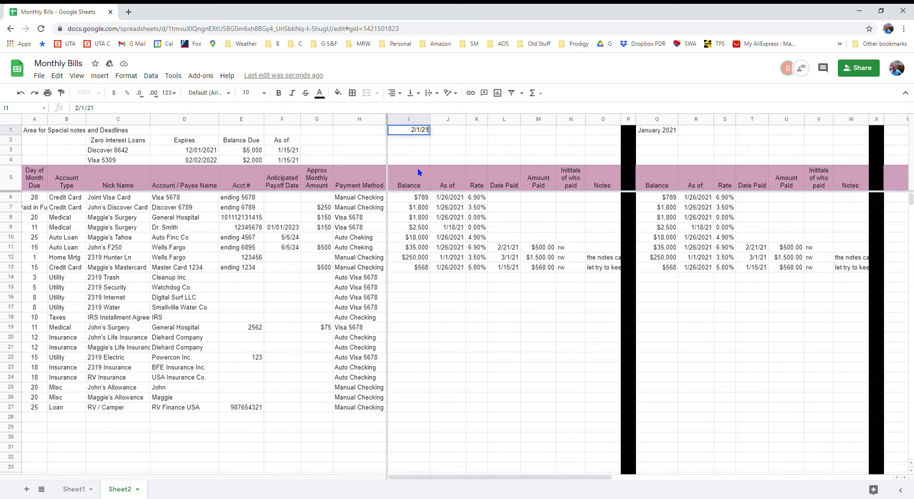
pyautogui.press('Return')
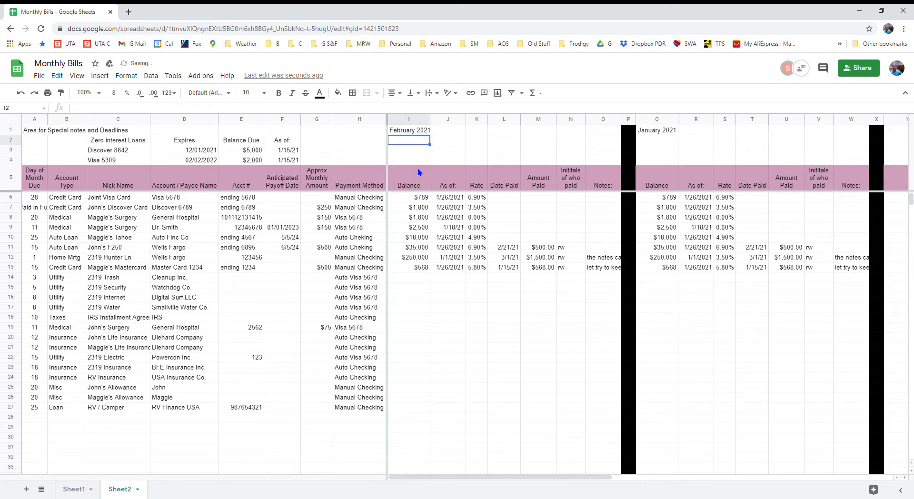
# Step: Clear the copied Date Paid, Amount Paid, initials and Notes entries in L6:O13
pyautogui.press('Down')
pyautogui.press('Down')
pyautogui.press('Down')
pyautogui.press('Down')
pyautogui.press('Down')
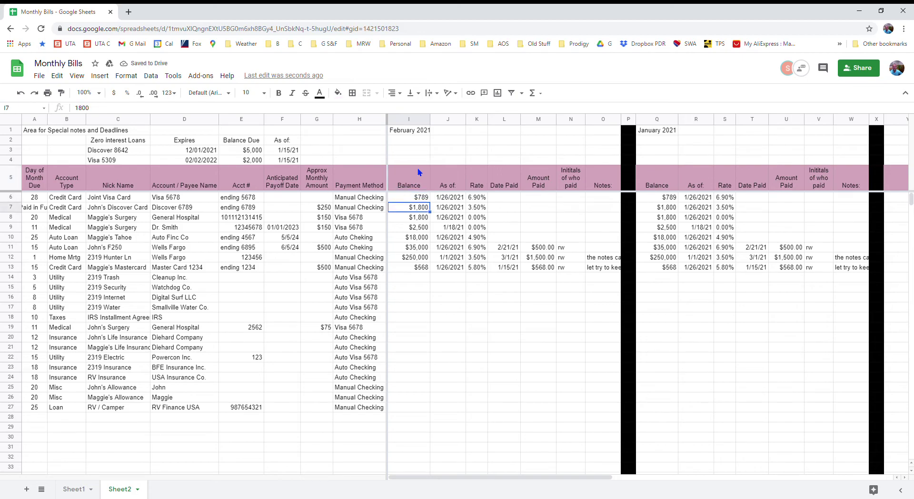
pyautogui.press('Right')
pyautogui.press('Right')
pyautogui.press('Right')
pyautogui.press('Up')
pyautogui.hotkey('shift', 'Down')
pyautogui.hotkey('shift', 'Down')
pyautogui.hotkey('shift', 'Down')
pyautogui.hotkey('shift', 'Down')
pyautogui.hotkey('shift', 'Down')
pyautogui.hotkey('shift', 'Down')
pyautogui.hotkey('shift', 'Down')
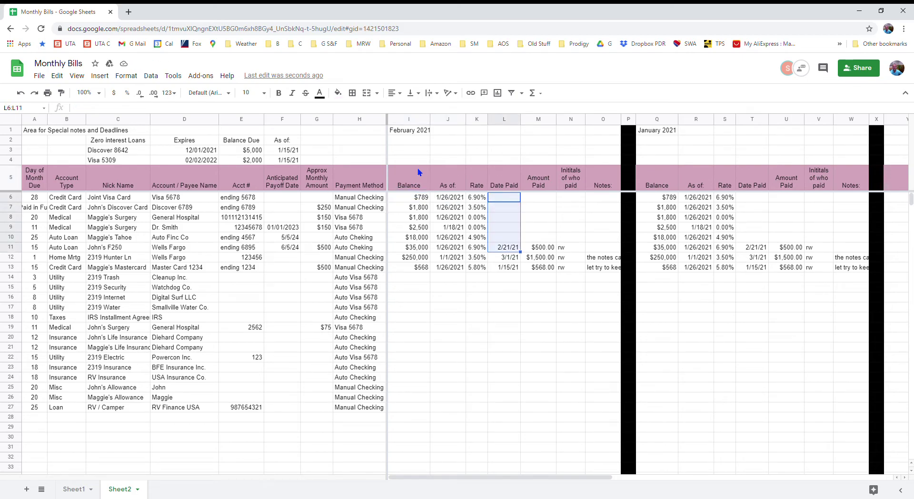
pyautogui.hotkey('shift', 'Right')
pyautogui.hotkey('shift', 'Right')
pyautogui.hotkey('shift', 'Right')
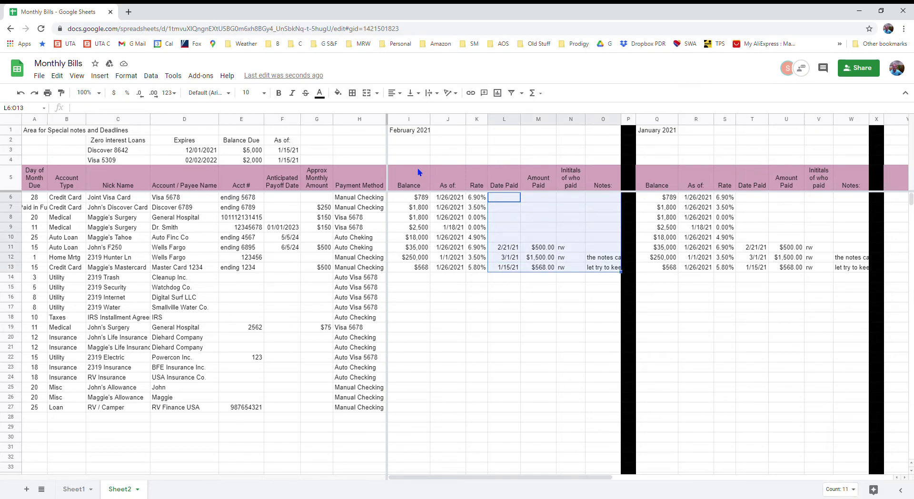
pyautogui.press('Delete')
pyautogui.press('Down')
pyautogui.press('Down')
pyautogui.press('Down')
pyautogui.press('Down')
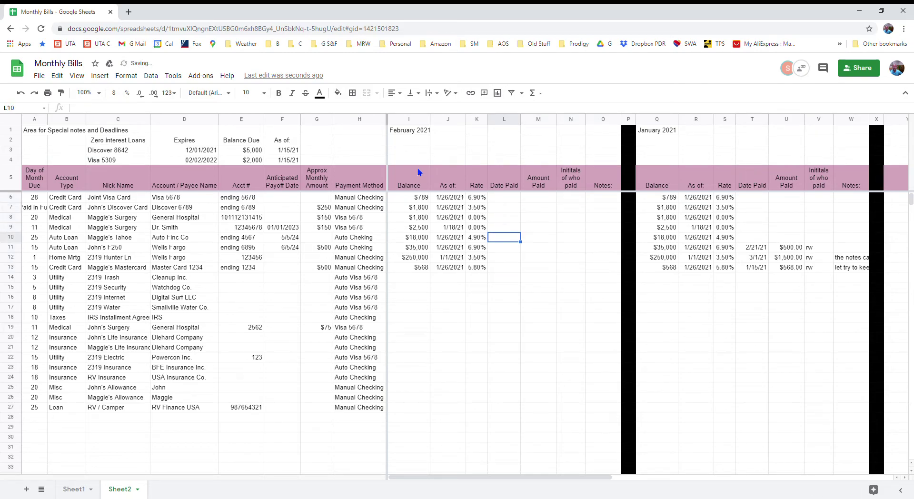
pyautogui.press('Down')
pyautogui.press('Down')
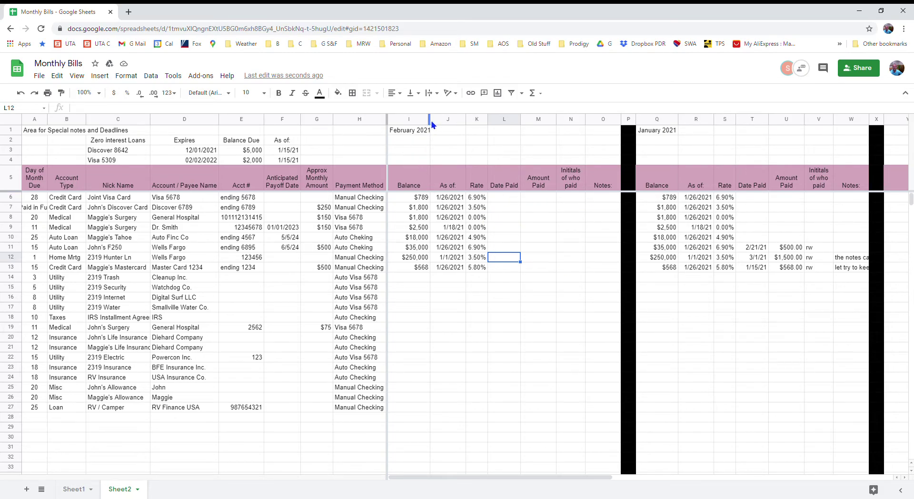
# Step: Widen the February Balance column I slightly and select its balances in I6:I13
pyautogui.moveTo(434, 121); pyautogui.dragTo(434, 123)
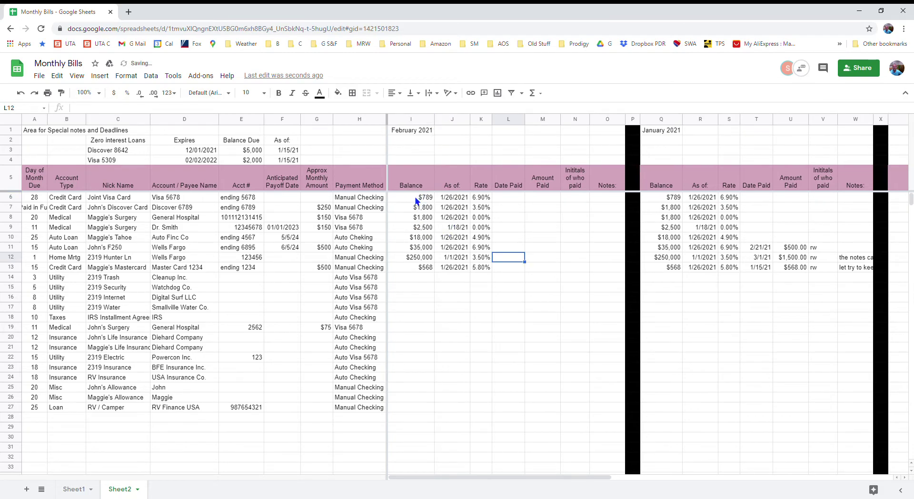
pyautogui.moveTo(419, 197); pyautogui.dragTo(416, 268)
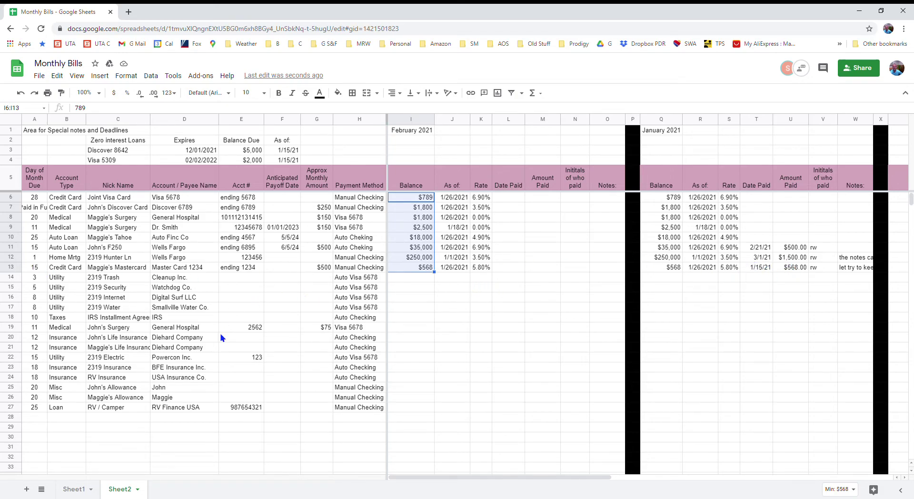
# Step: Sort the sheet A → Z by column A so bills run from the earliest due day
pyautogui.click(37, 208)
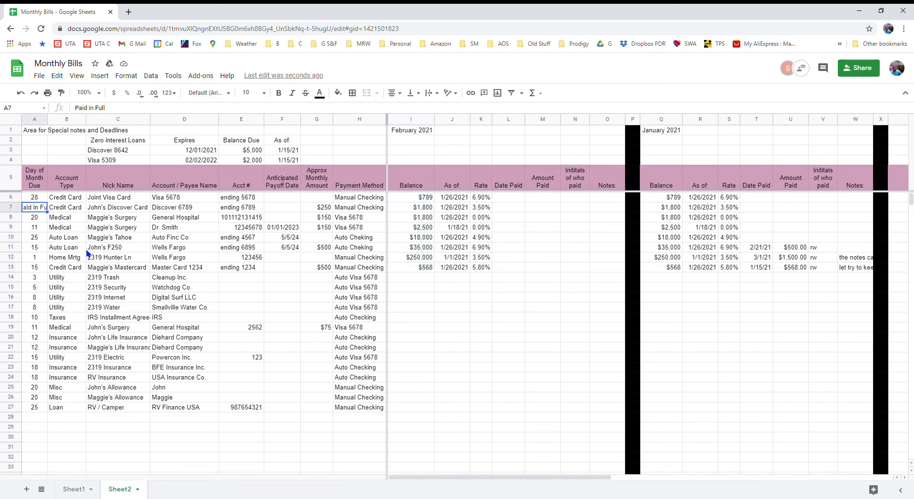
pyautogui.rightClick(33, 122)
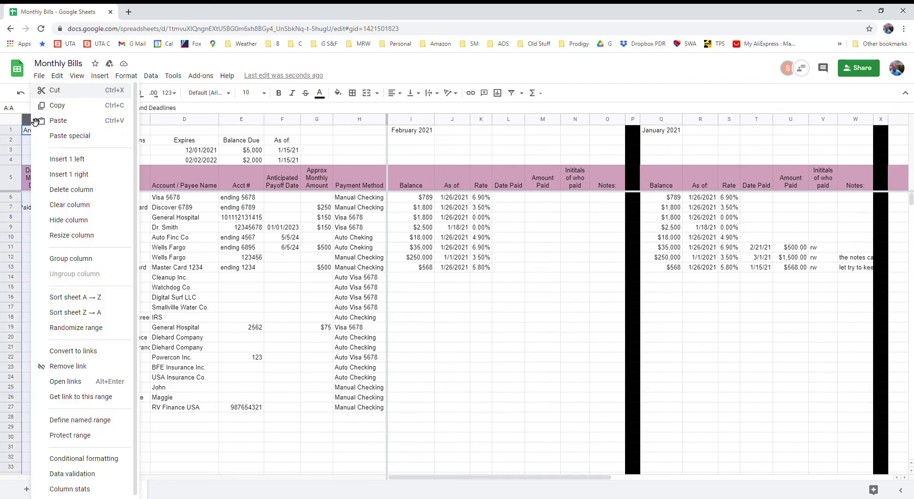
pyautogui.click(72, 299)
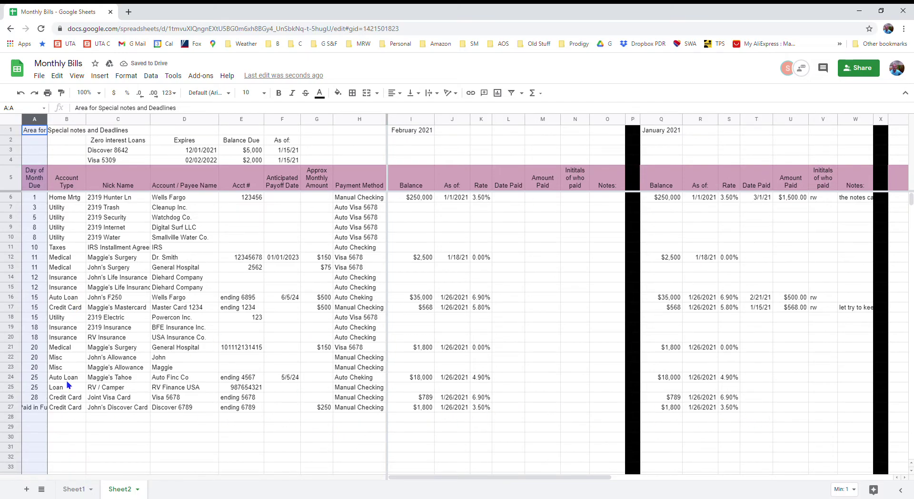
pyautogui.click(133, 208)
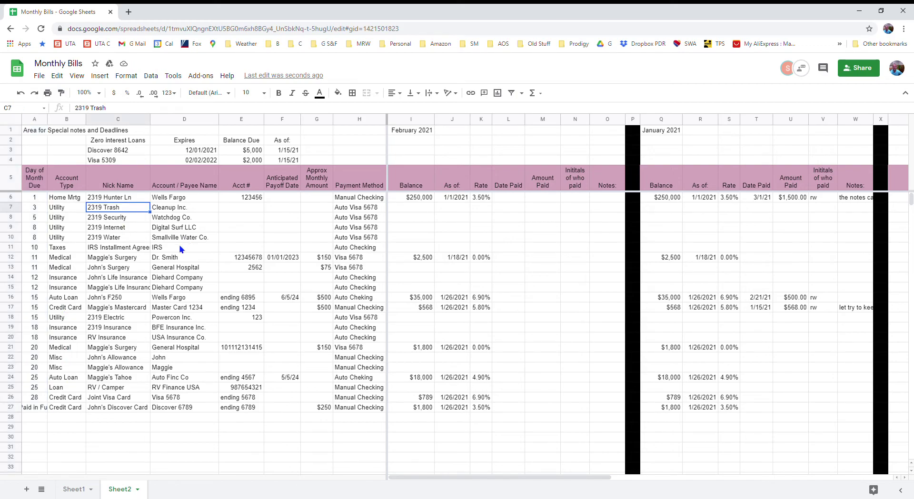